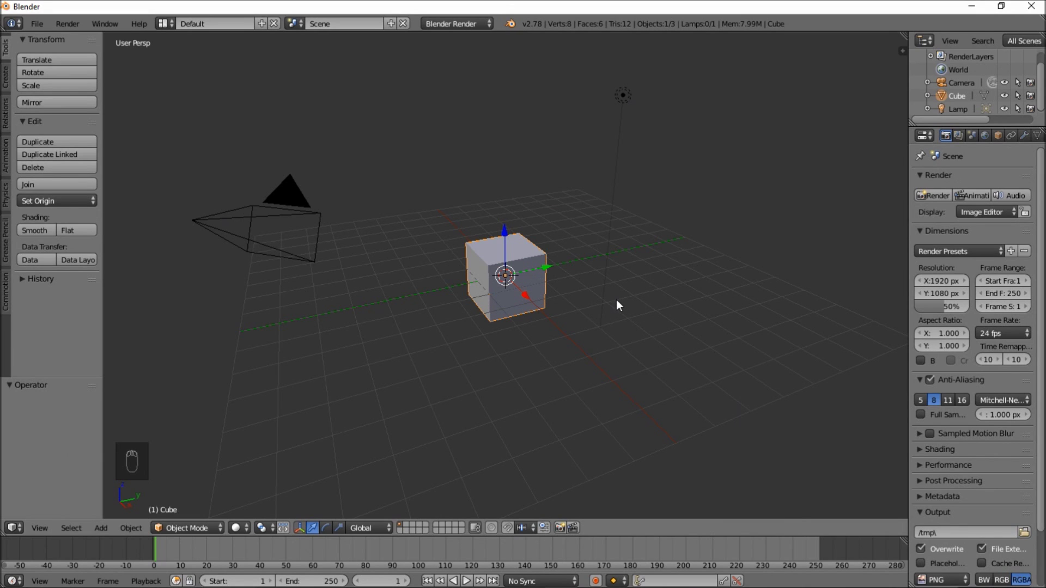
Begin deleting the default cube with the X delete command
key("x")
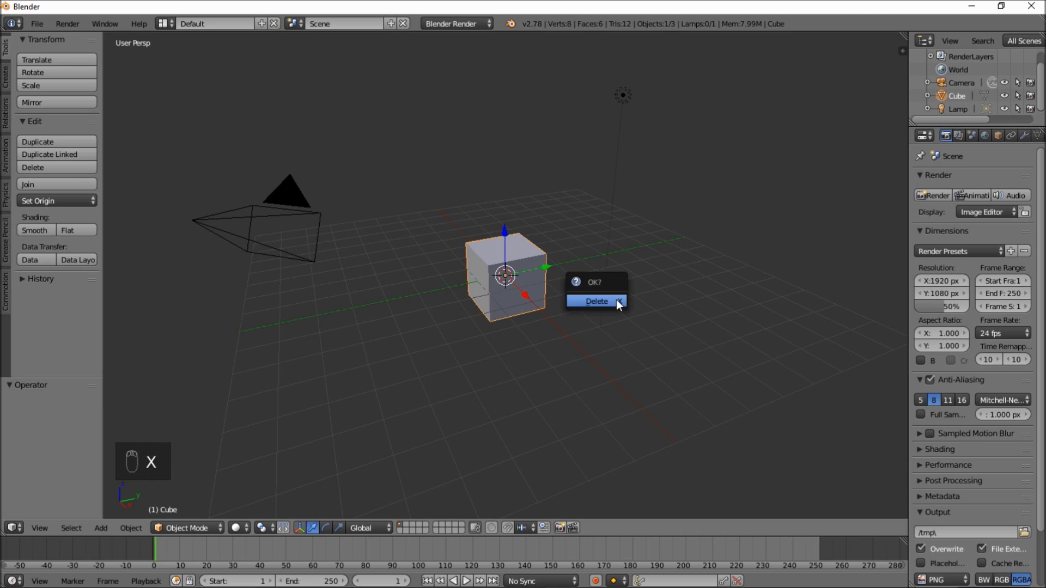
Confirm the cube's deletion and align the camera to the front view
left_click(616, 301)
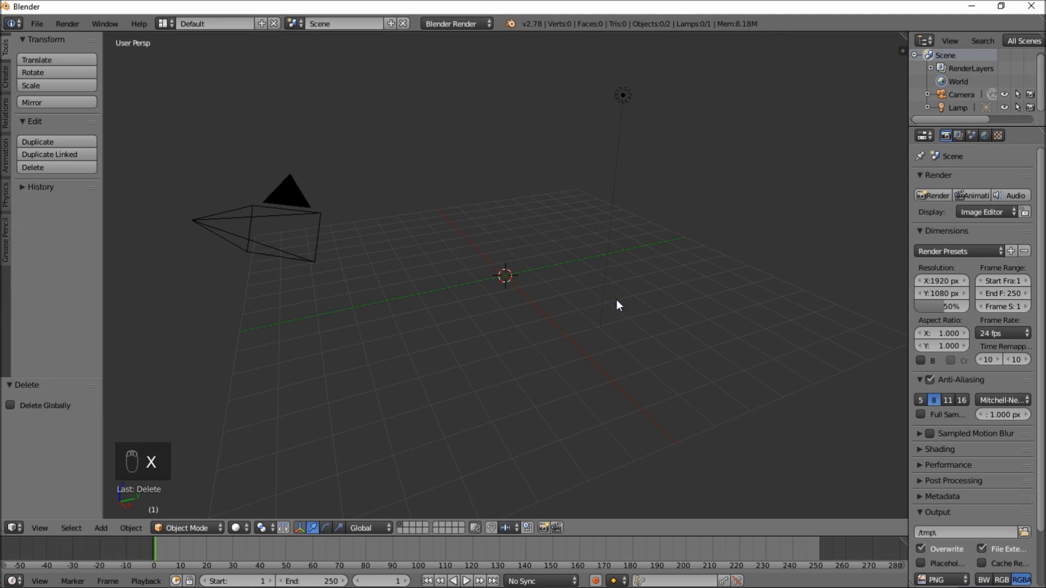
key("KP_1")
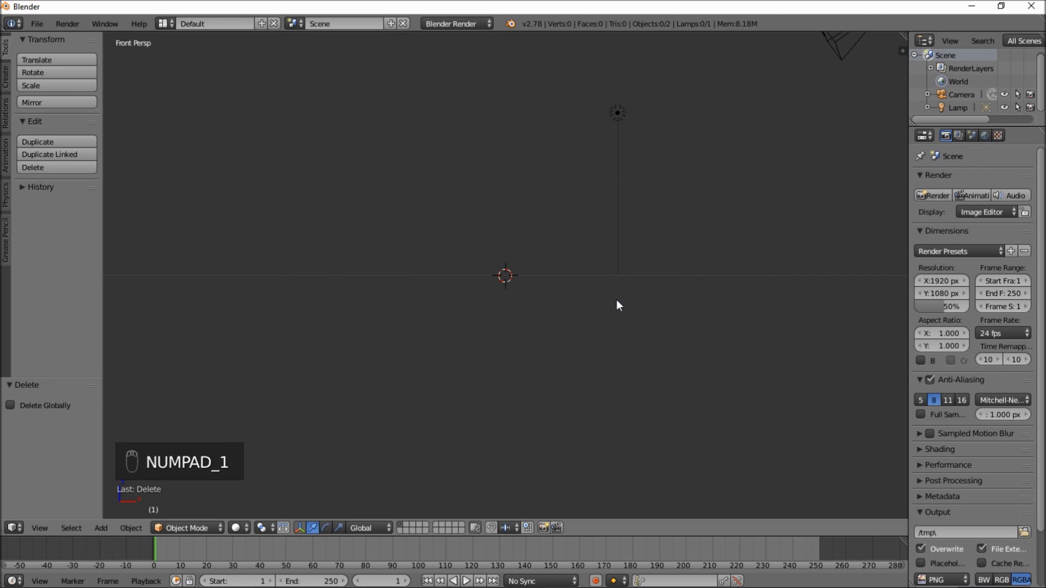
key("ctrl+alt+KP_0")
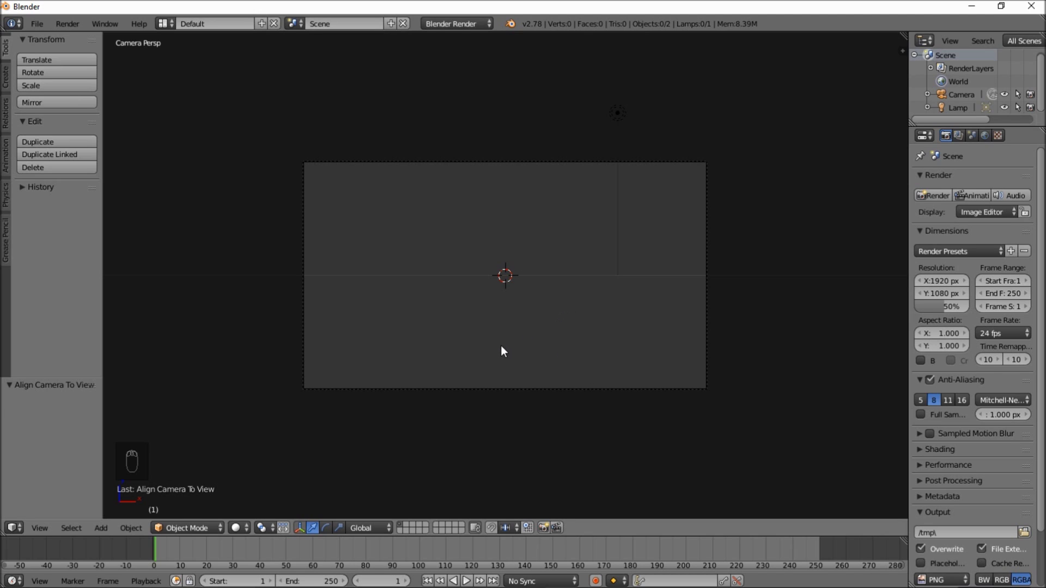
key("shift+a")
Add a mesh plane at the centre and rotate it 90° about X
mouse_move(523, 279)
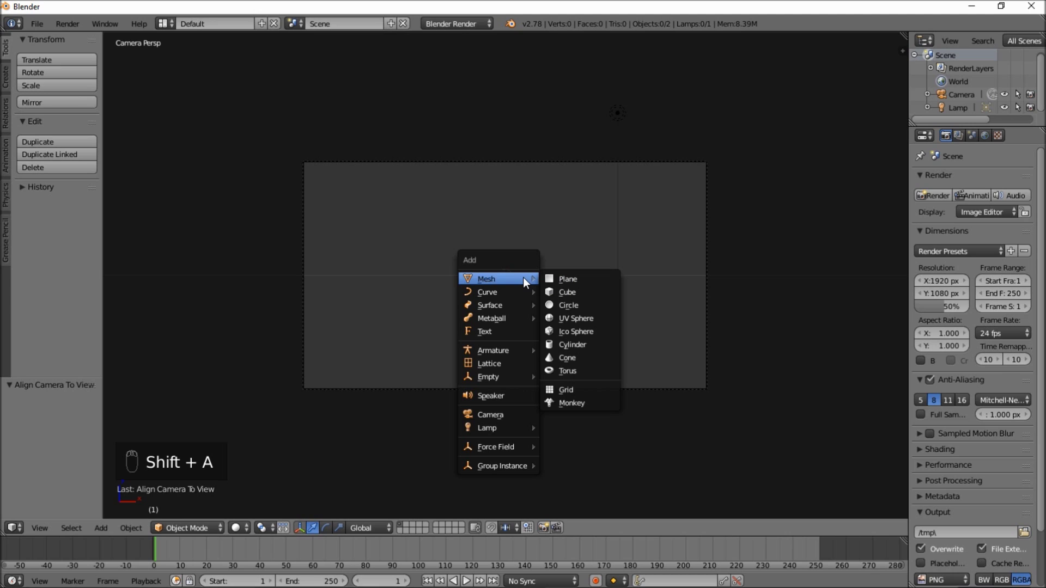
left_click(560, 287)
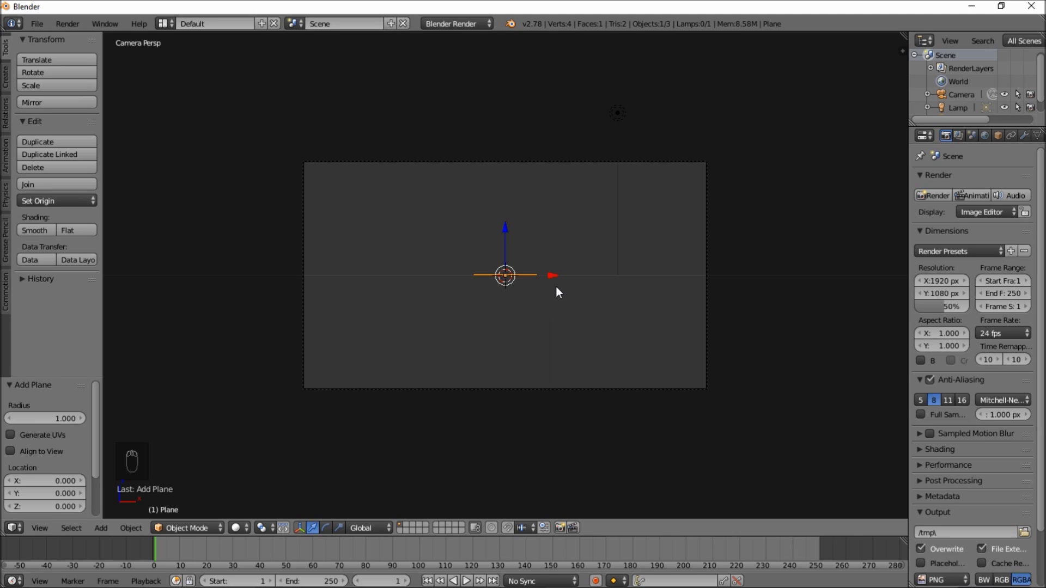
key("r")
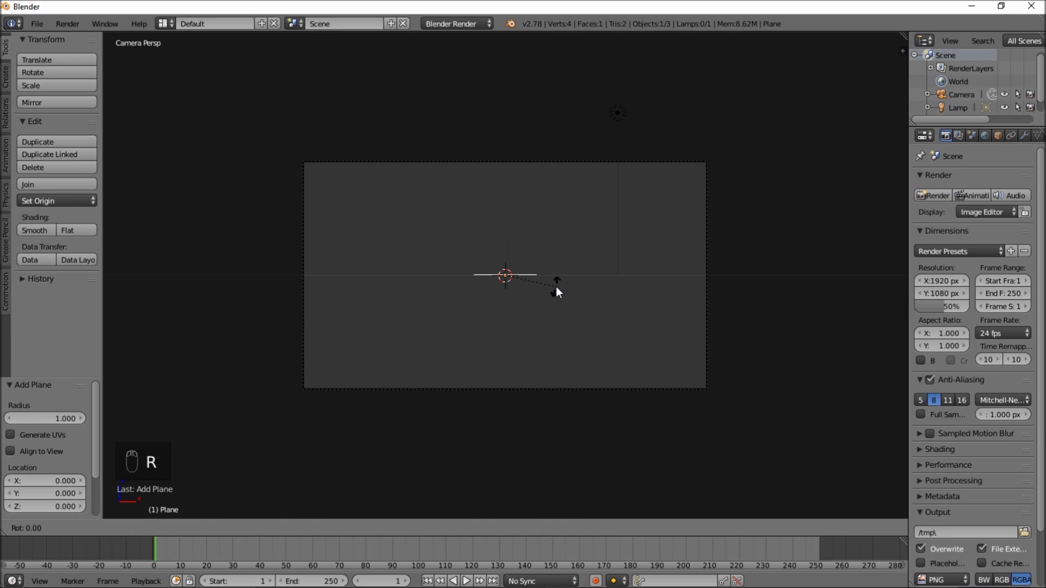
type("90")
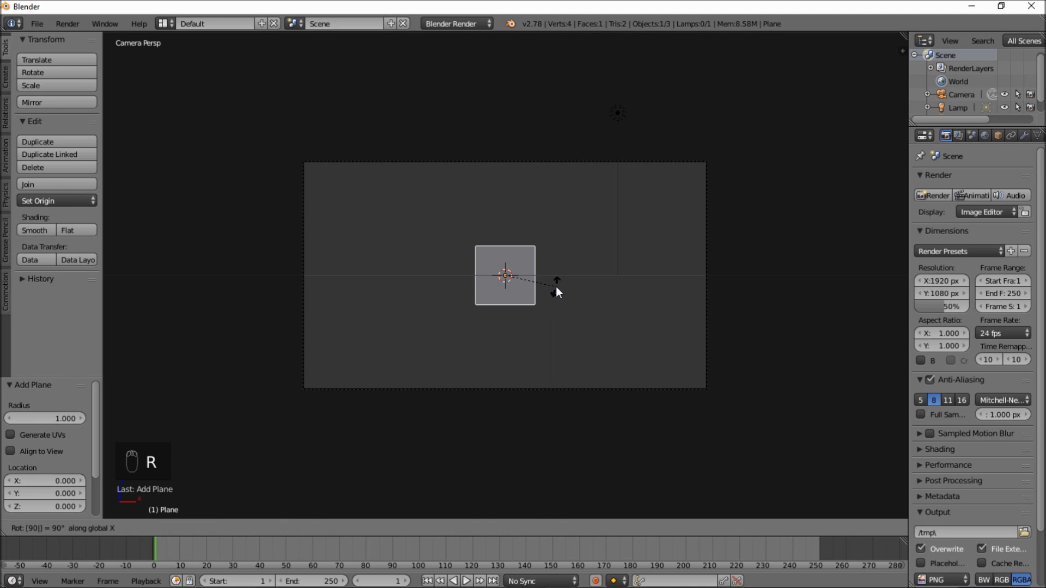
key("Return")
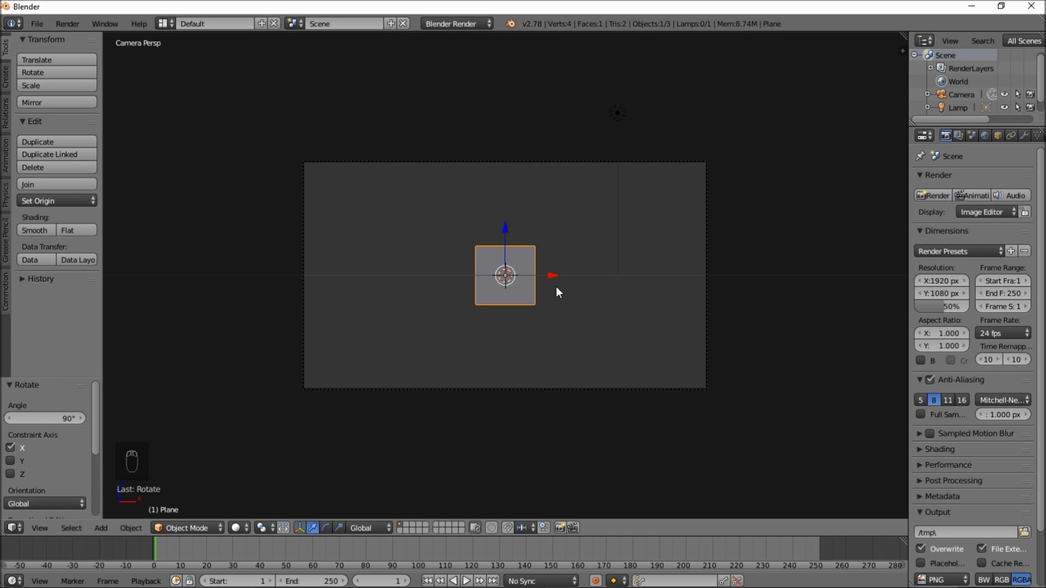
key("Tab")
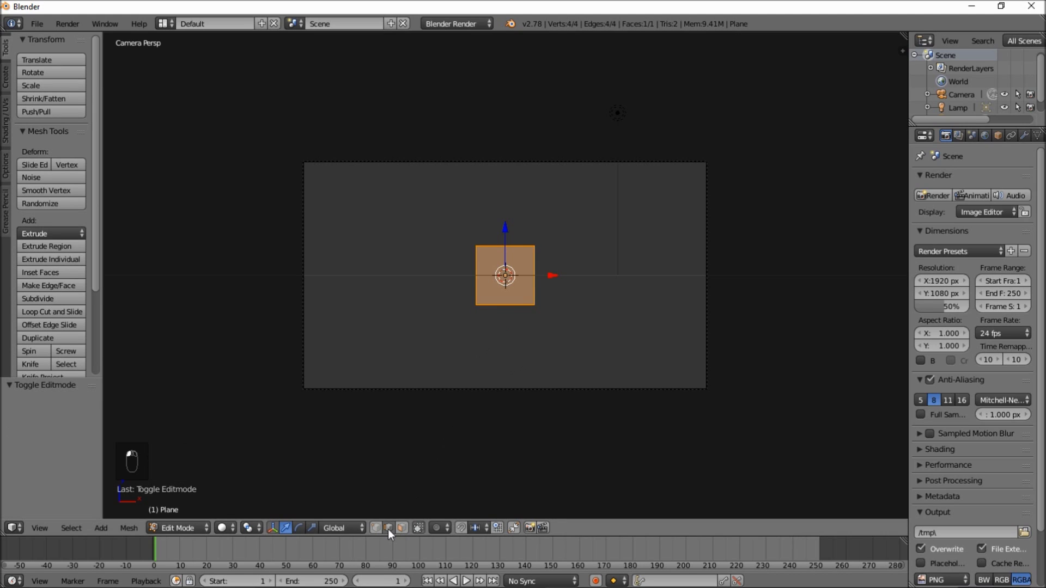
Delete all of the plane's edges except the bottom one
scroll(498, 370, "up", 1)
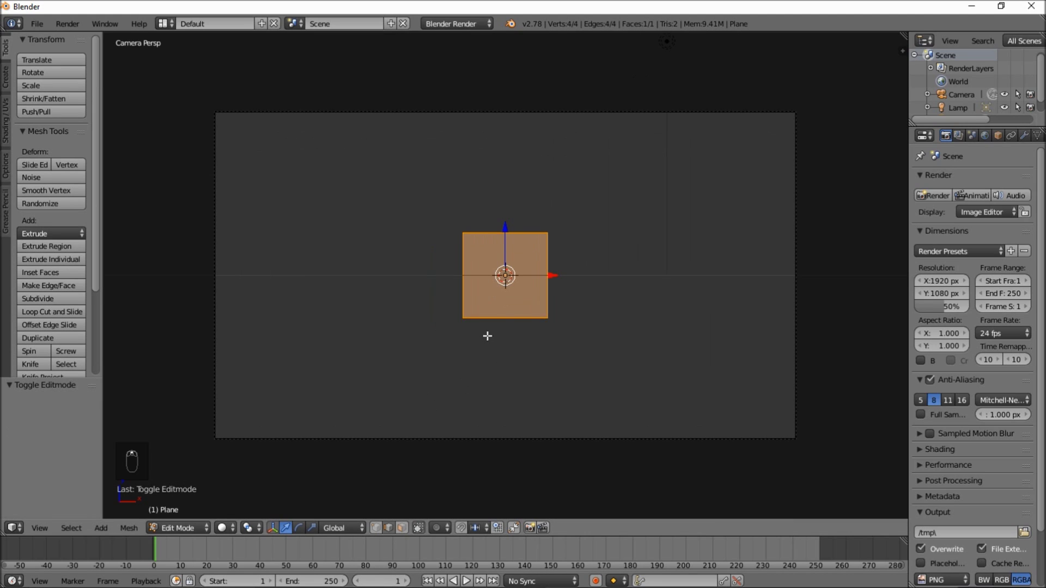
scroll(488, 336, "up", 1)
right_click(481, 317, "shift")
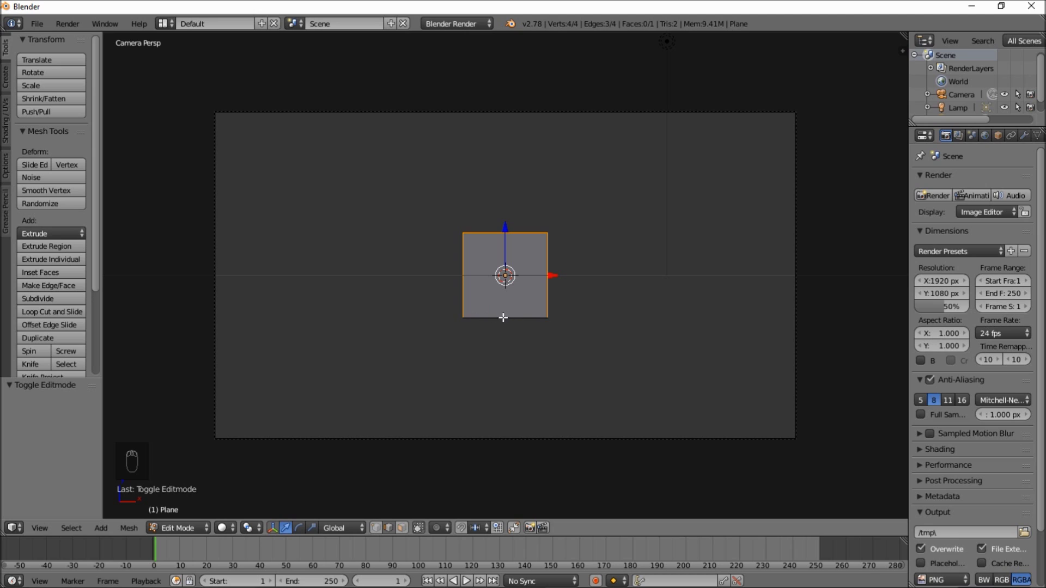
key("x")
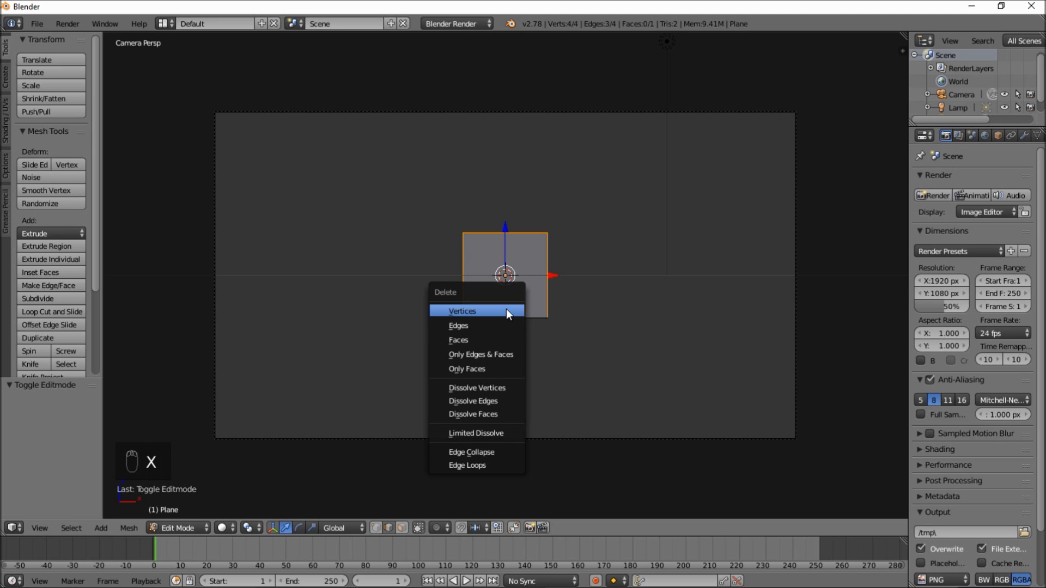
left_click(457, 326)
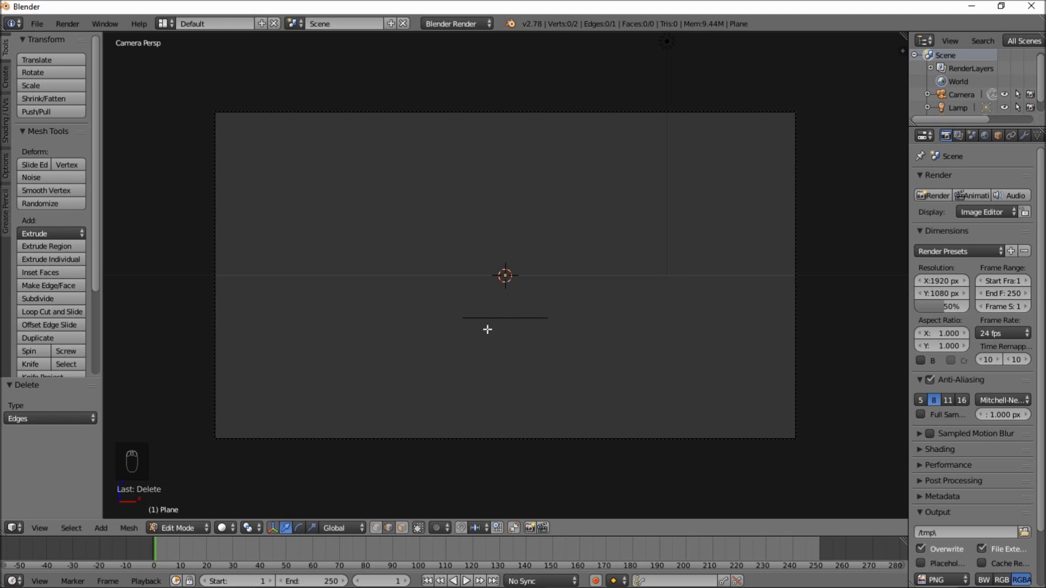
Apply Set Origin > Geometry to Origin to centre the edge on the origin
key("Tab")
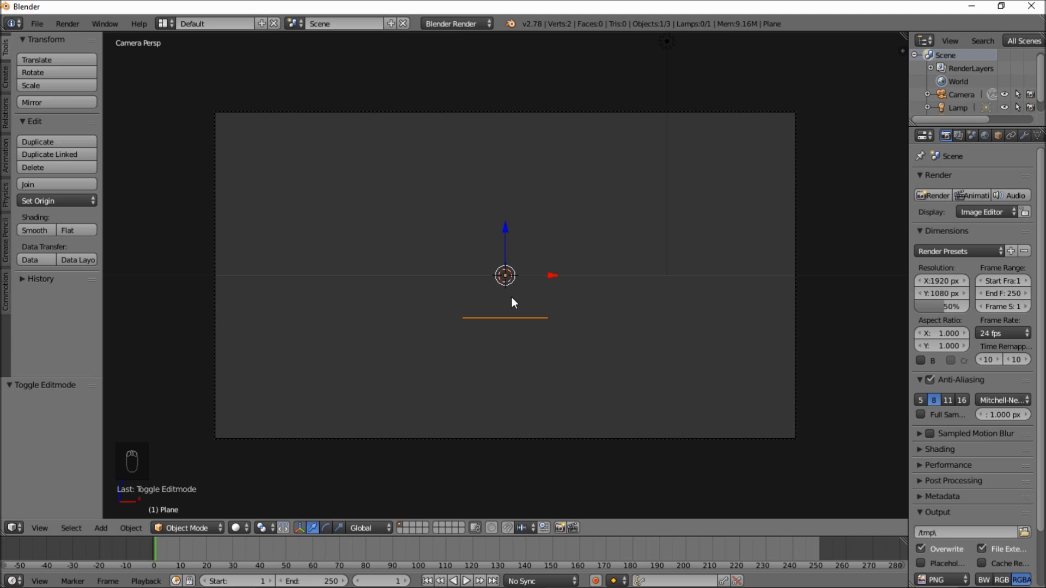
key("ctrl+alt+shift+c")
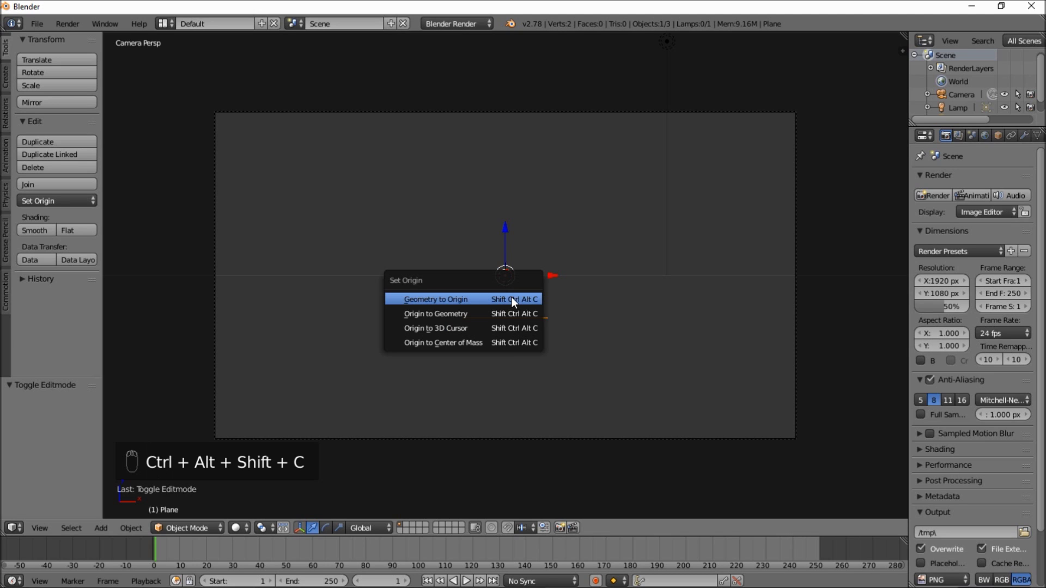
left_click(473, 302)
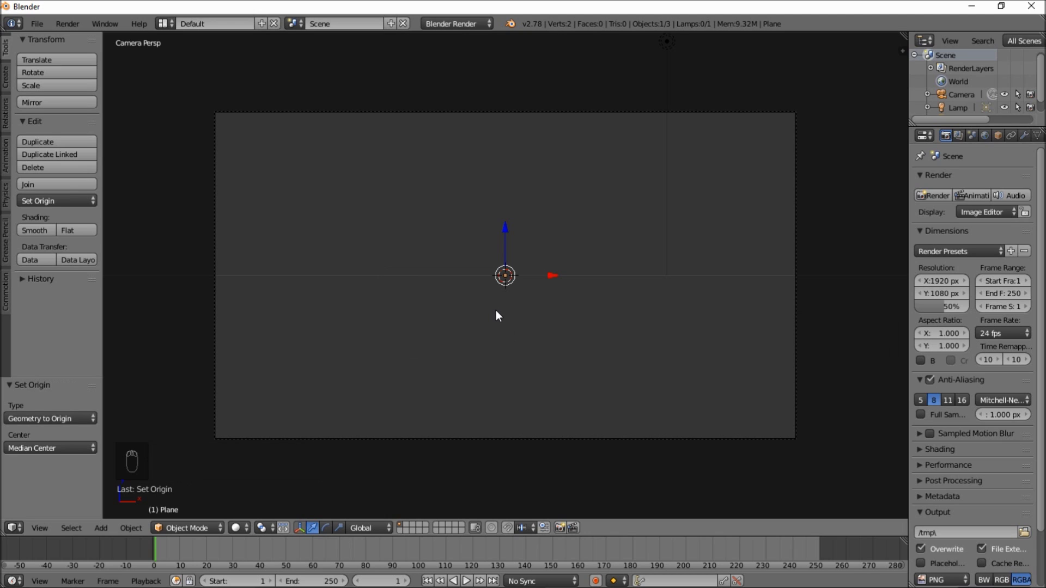
Subdivide the edge to add a middle vertex
key("Tab")
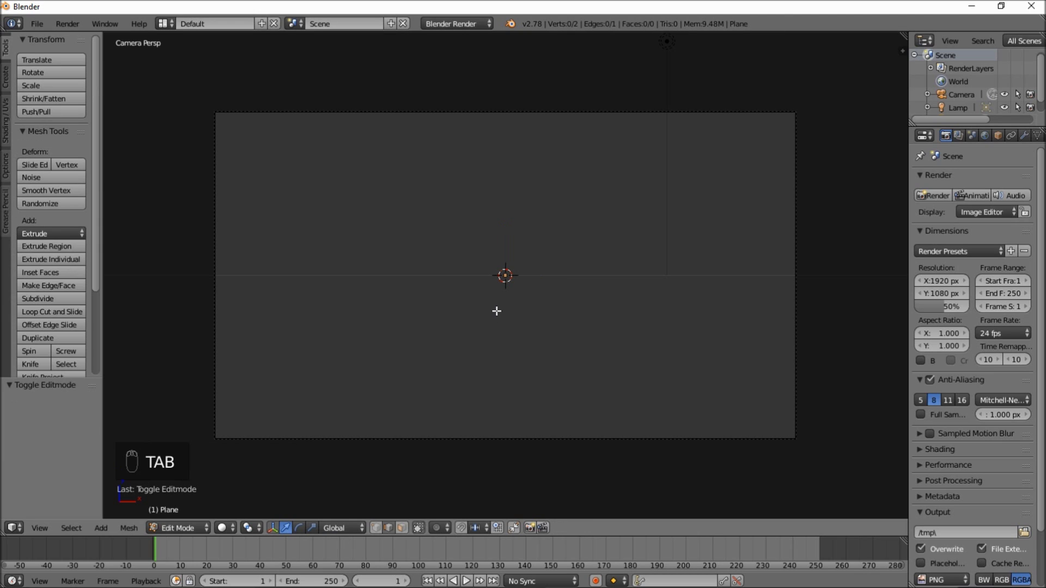
key("a")
key("a")
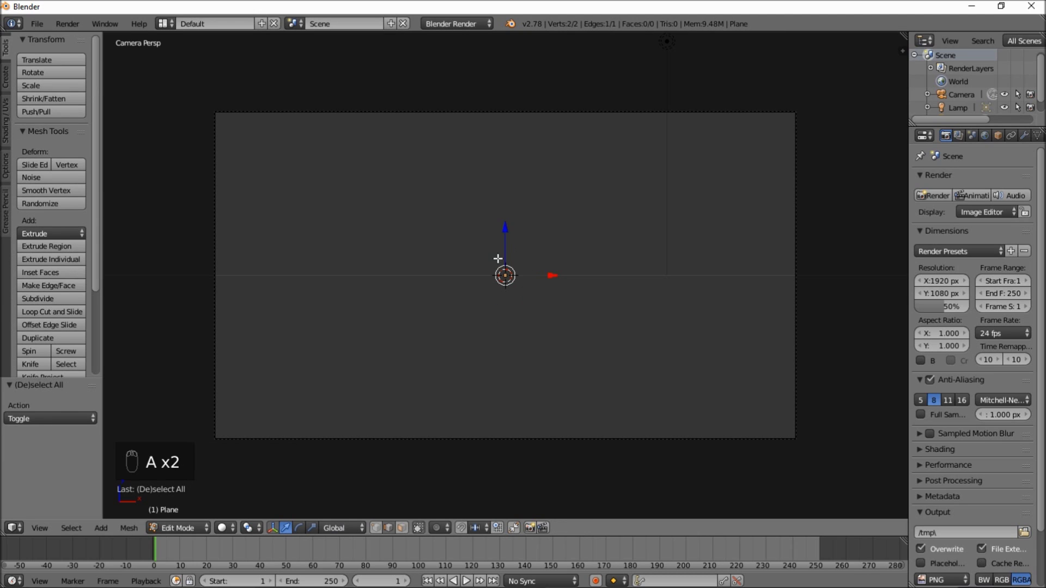
scroll(488, 263, "up", 1)
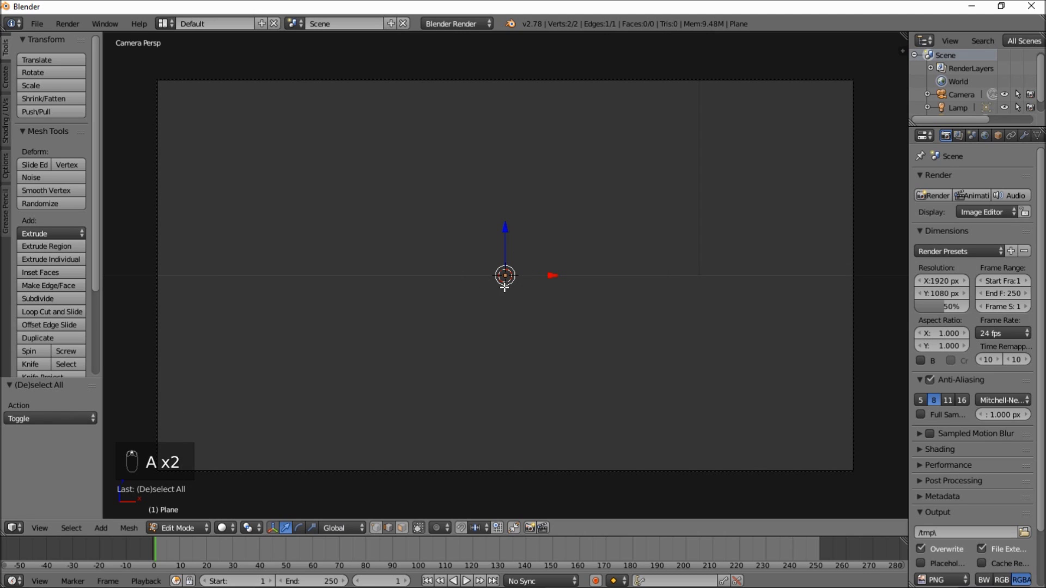
key("w")
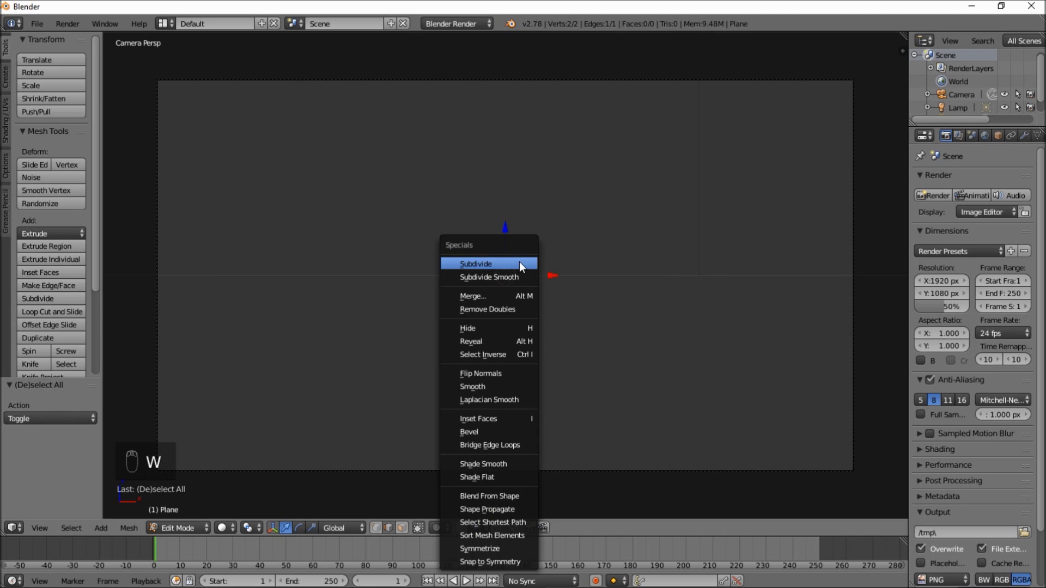
left_click(472, 264)
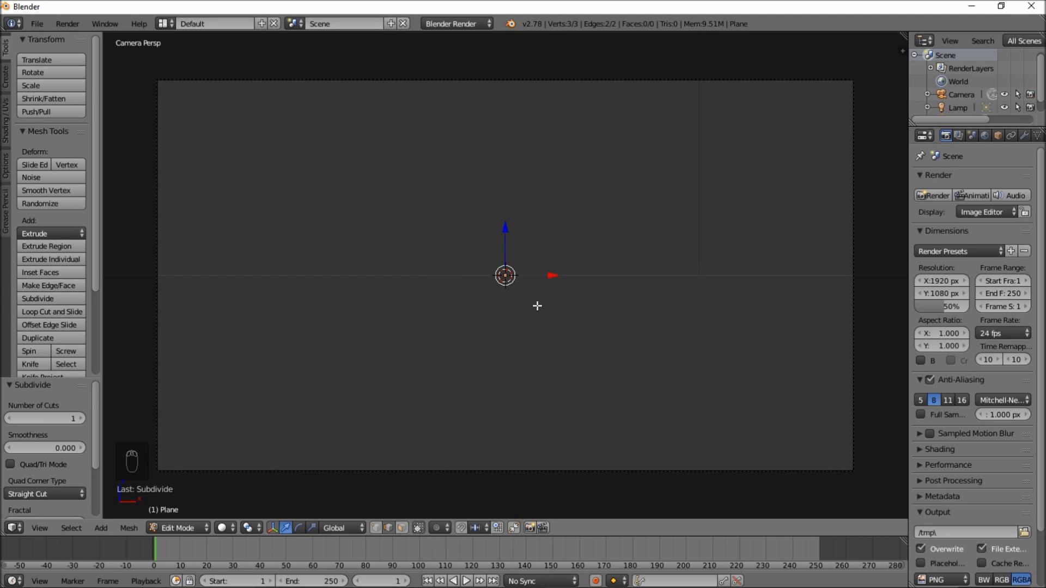
Delete one half of the subdivided edge and return to Object Mode
right_click(475, 272, "shift")
key("x")
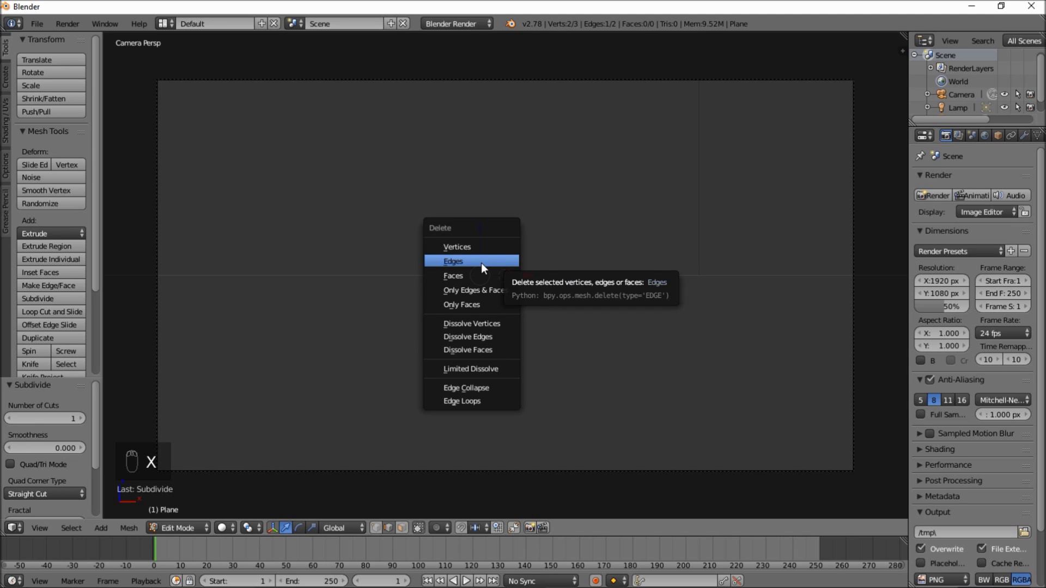
left_click(482, 263)
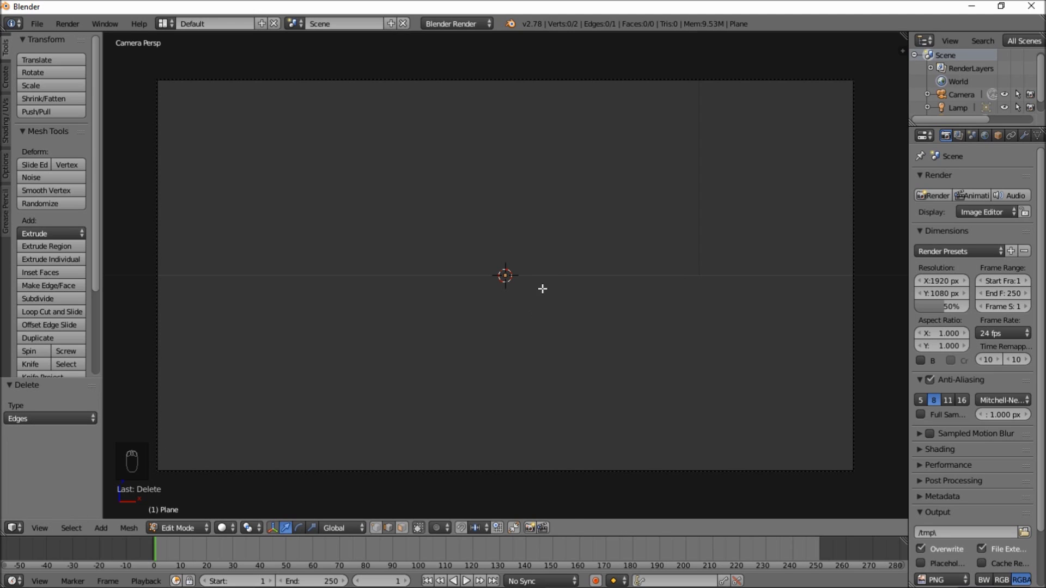
key("Tab")
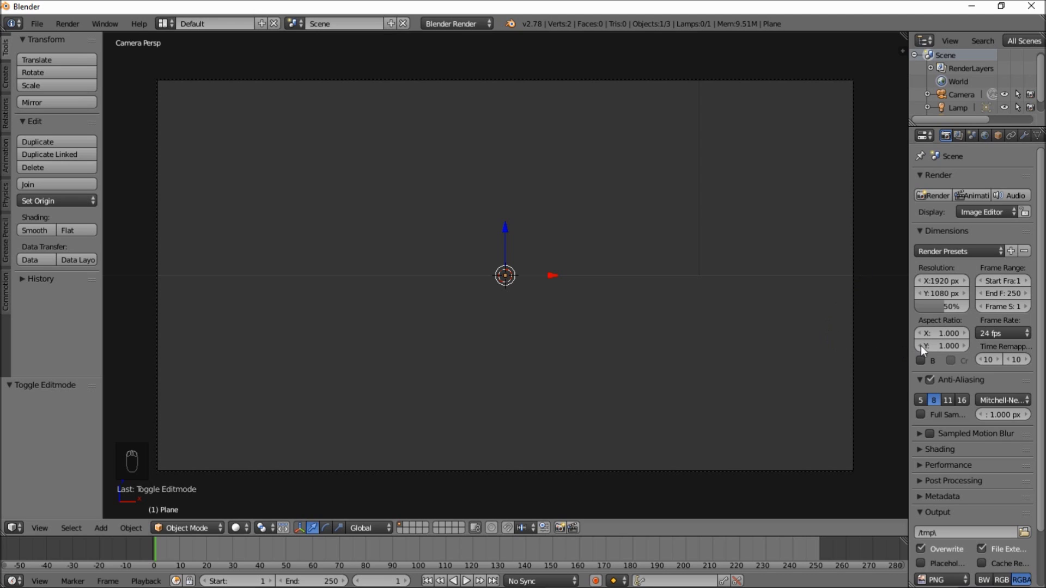
Set the frame rate to 60 fps and playback sync to AV-sync
left_click(1022, 333)
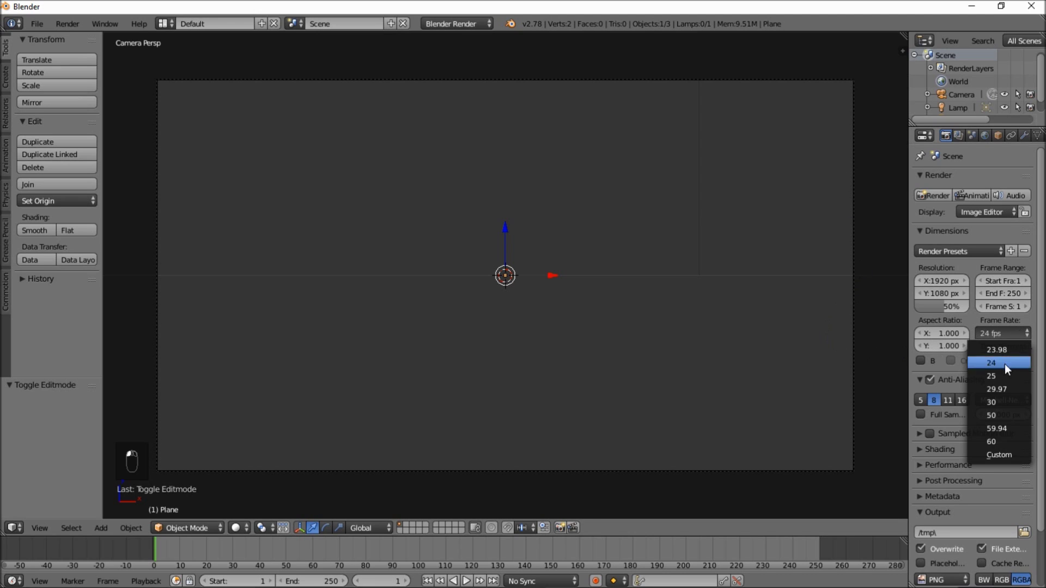
left_click(997, 442)
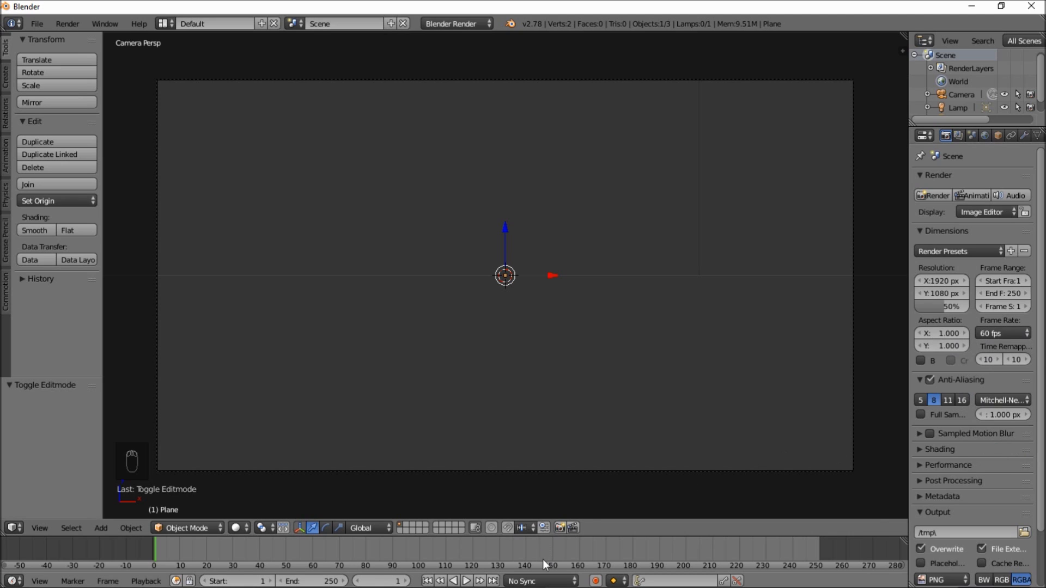
left_click(547, 582)
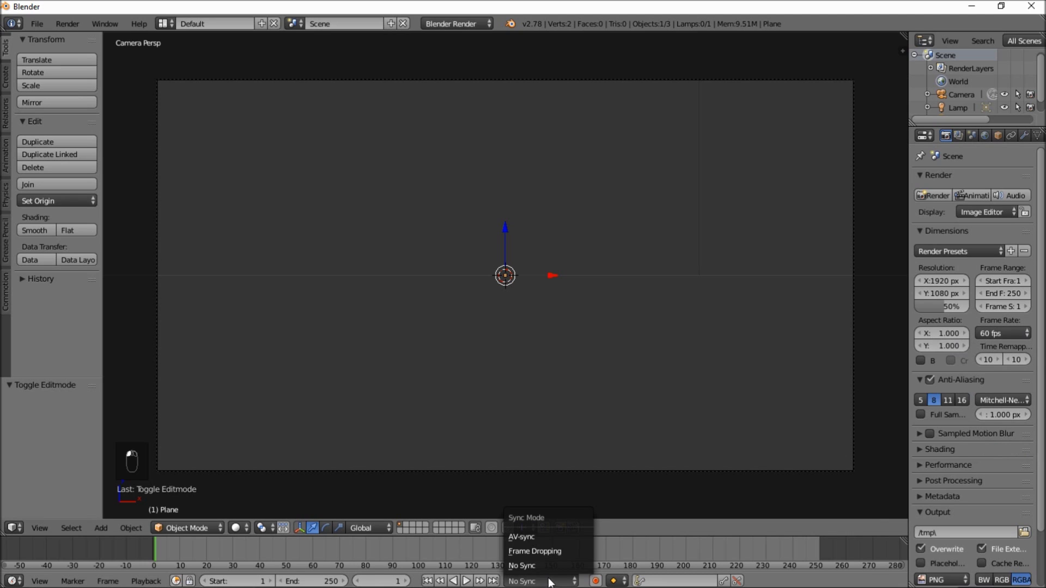
left_click(564, 529)
scroll(1022, 138, "right", 4)
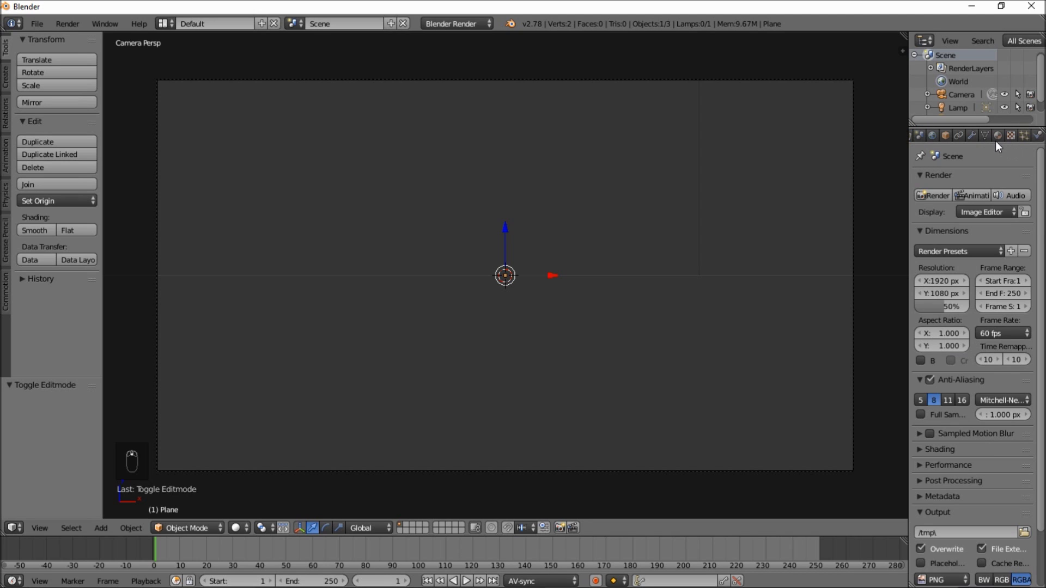
Create a new material with emit 2.00, blue diffuse colour and specular intensity 0
left_click(997, 138)
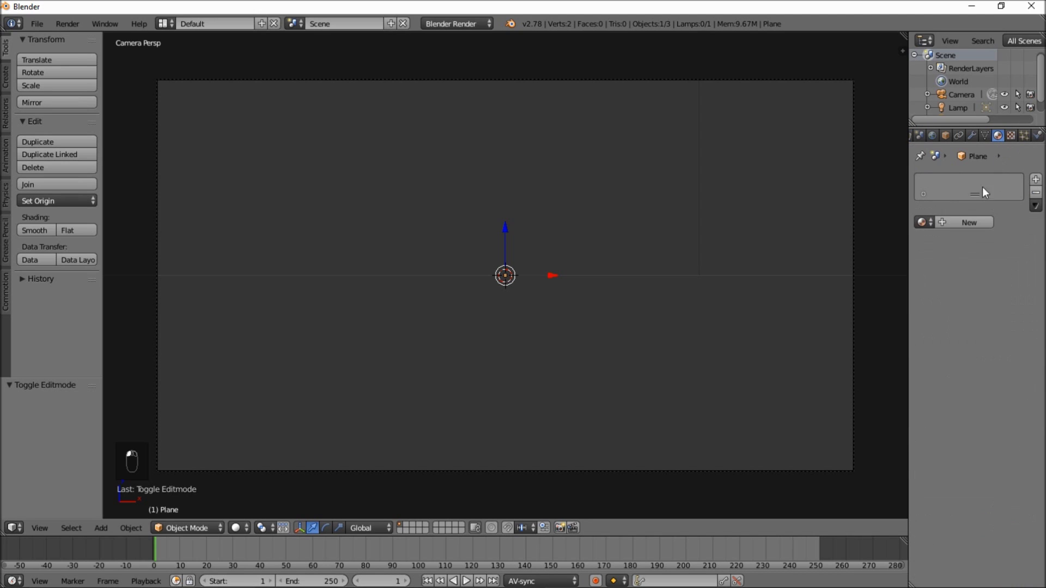
left_click(963, 223)
left_click(935, 511)
type("2")
key("Return")
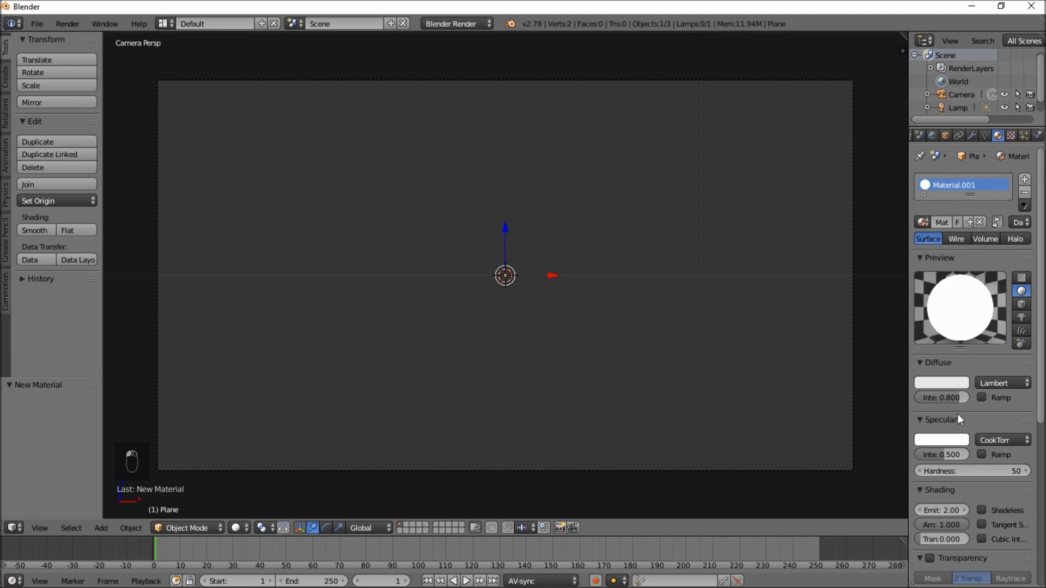
left_click(953, 382)
left_click(923, 218)
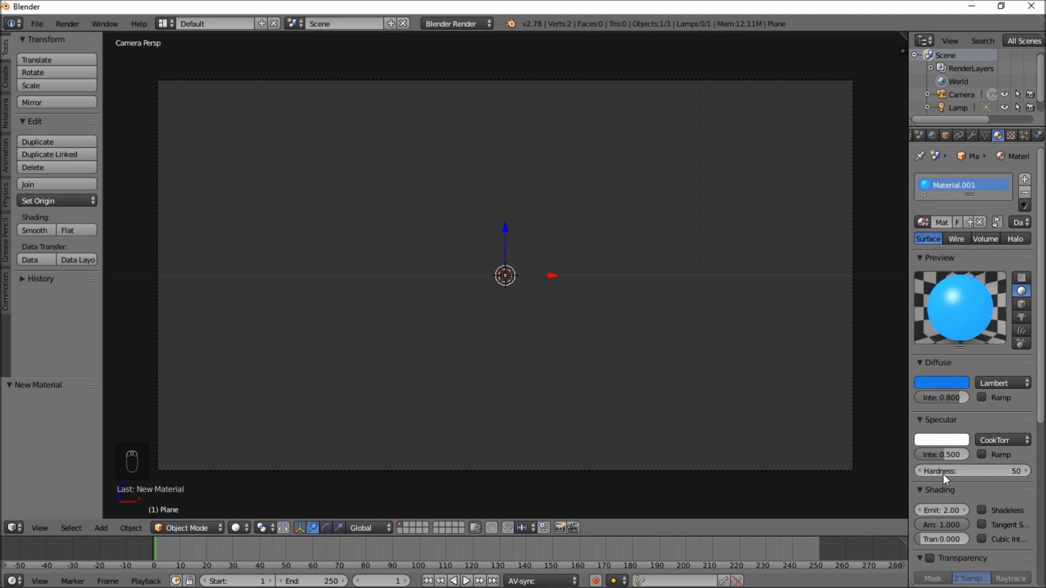
left_click_drag(950, 455, 913, 465)
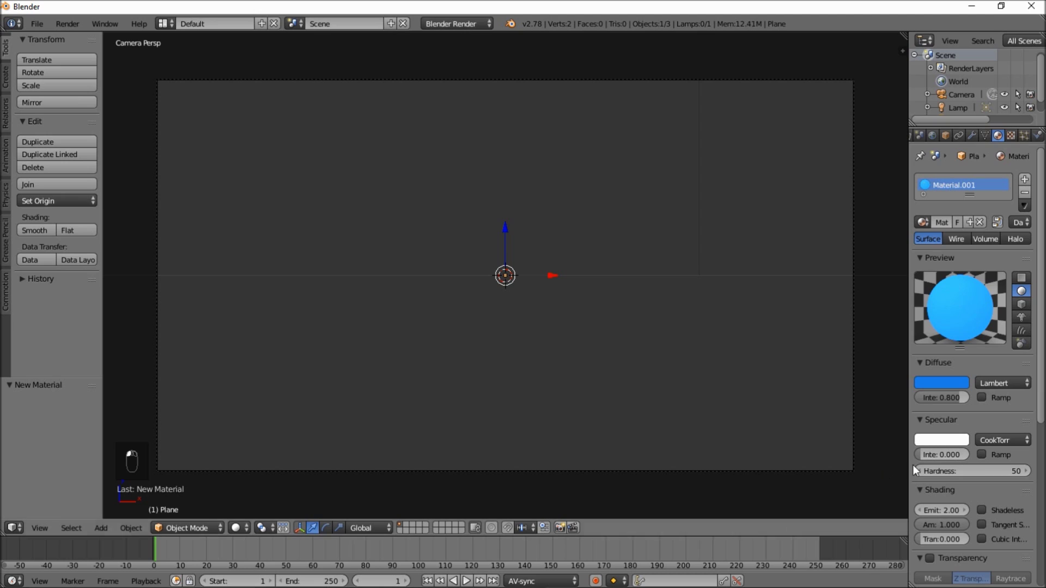
Add a Screw modifier with 85 steps and 85 render steps
left_click(975, 135)
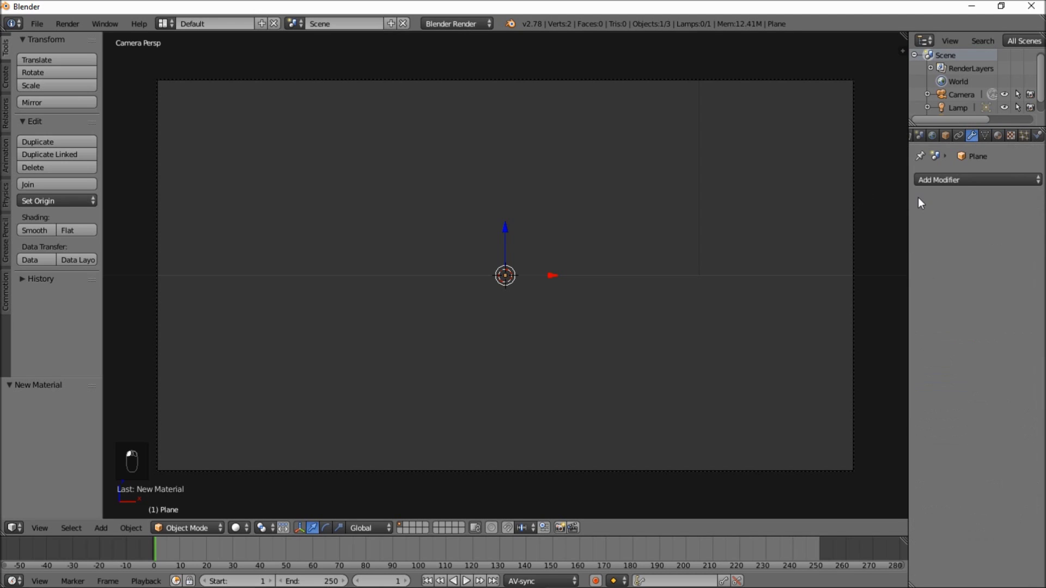
left_click(964, 181)
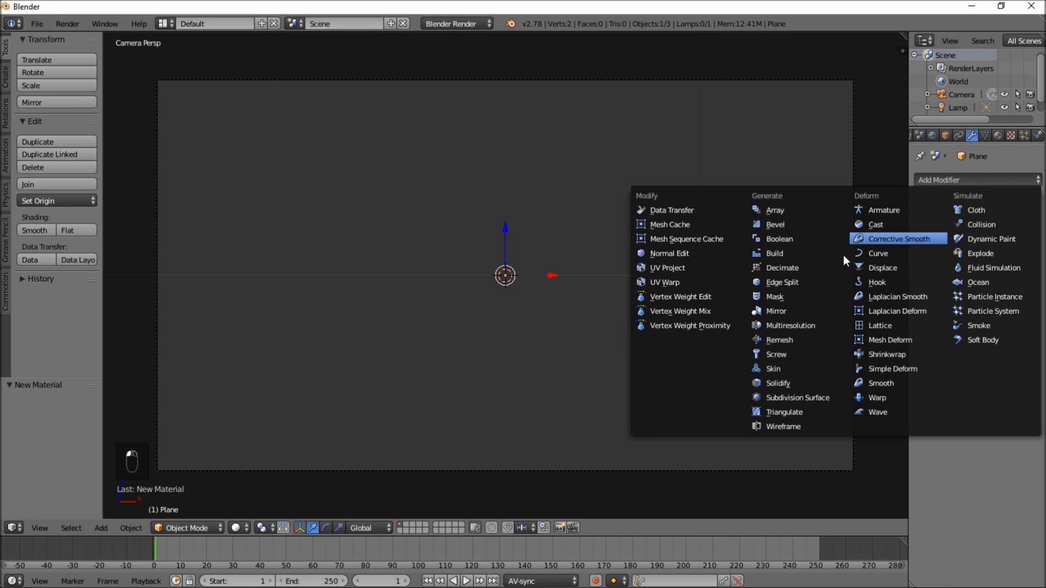
left_click(797, 357)
left_click(945, 282)
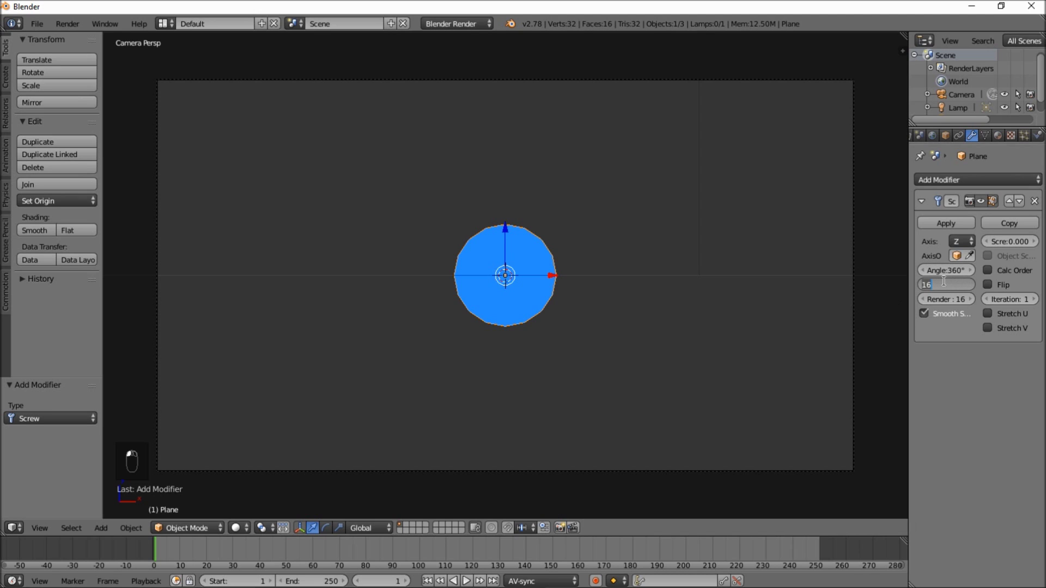
type("85")
key("Return")
left_click(933, 299)
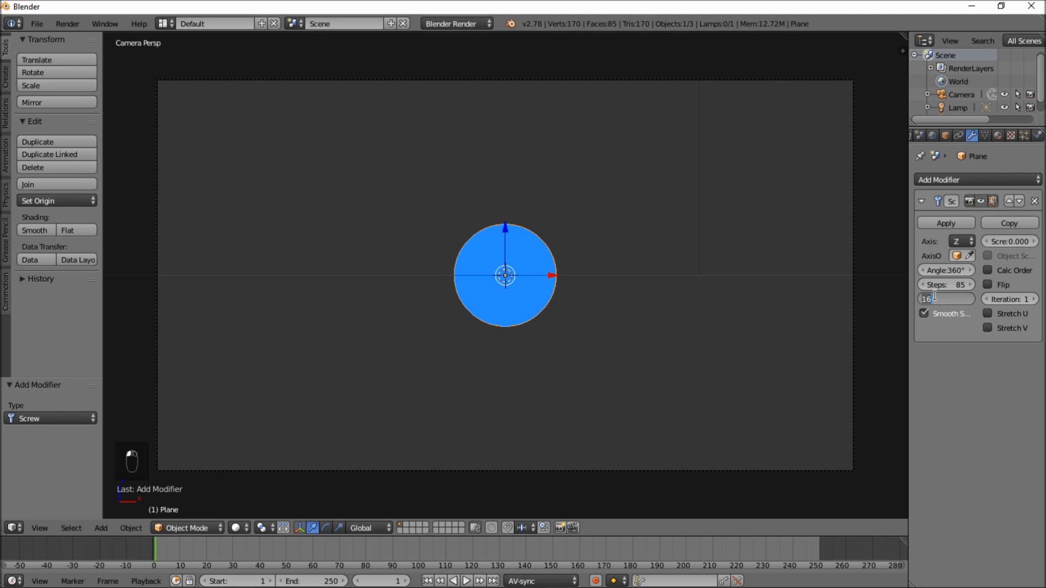
type("85")
key("Return")
Keep the Screw angle at 360° and start playback from around frame 82
mouse_move(962, 272)
left_mouse_down()
mouse_move(883, 273)
mouse_move(981, 273)
mouse_move(960, 274)
left_mouse_up()
left_click(960, 275)
type("360")
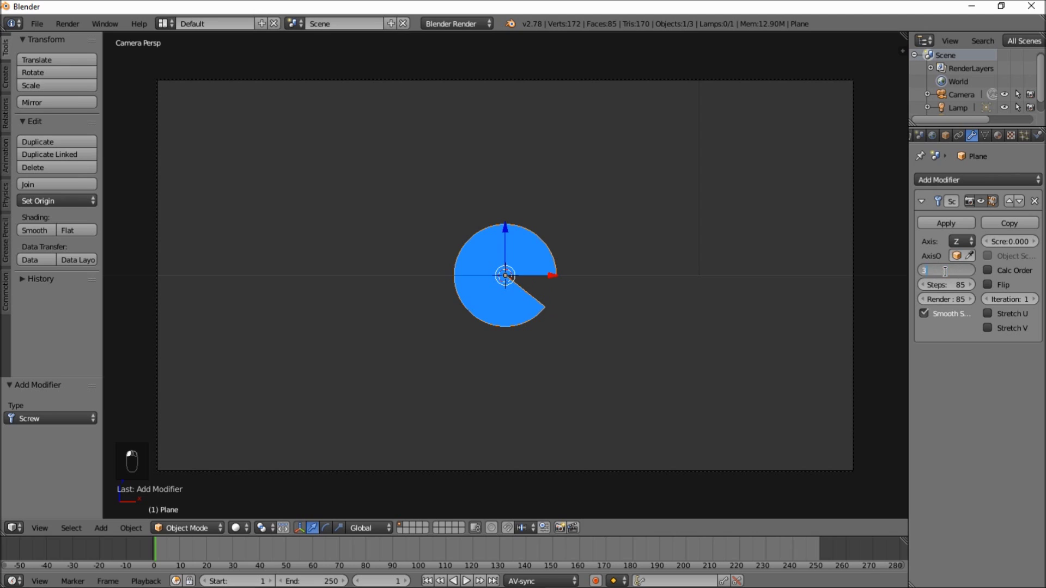
key("Return")
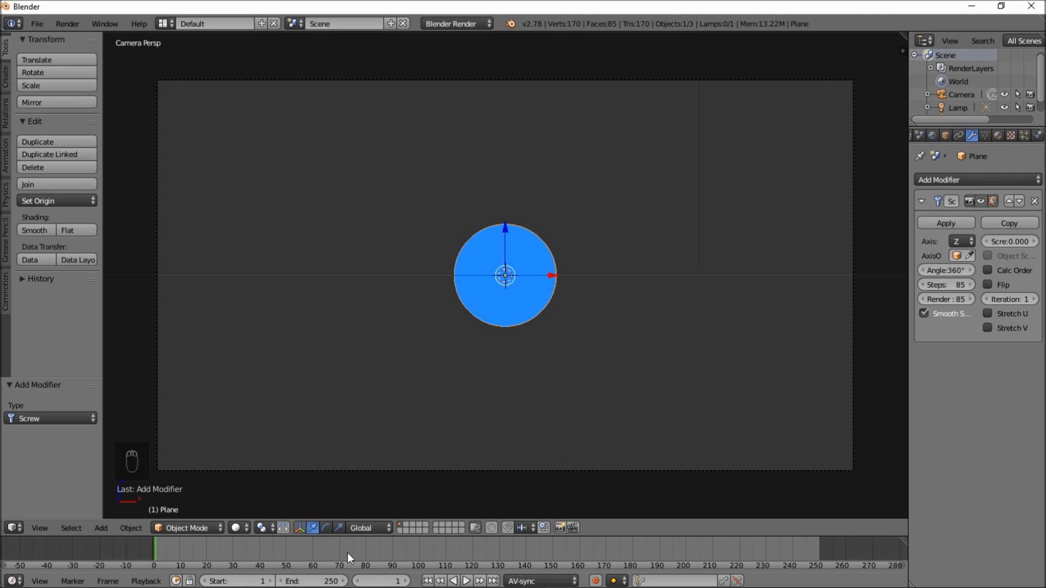
left_click(374, 548)
key("alt+a")
key("alt+a")
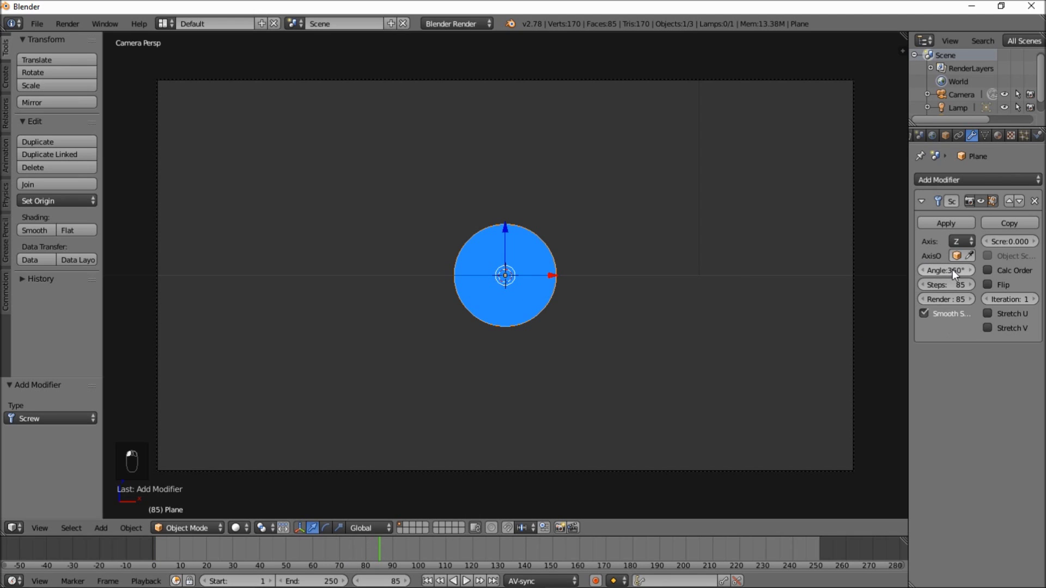
Keyframe the Screw angle at 360° on frame 85 and 0° on frame 62
key("i")
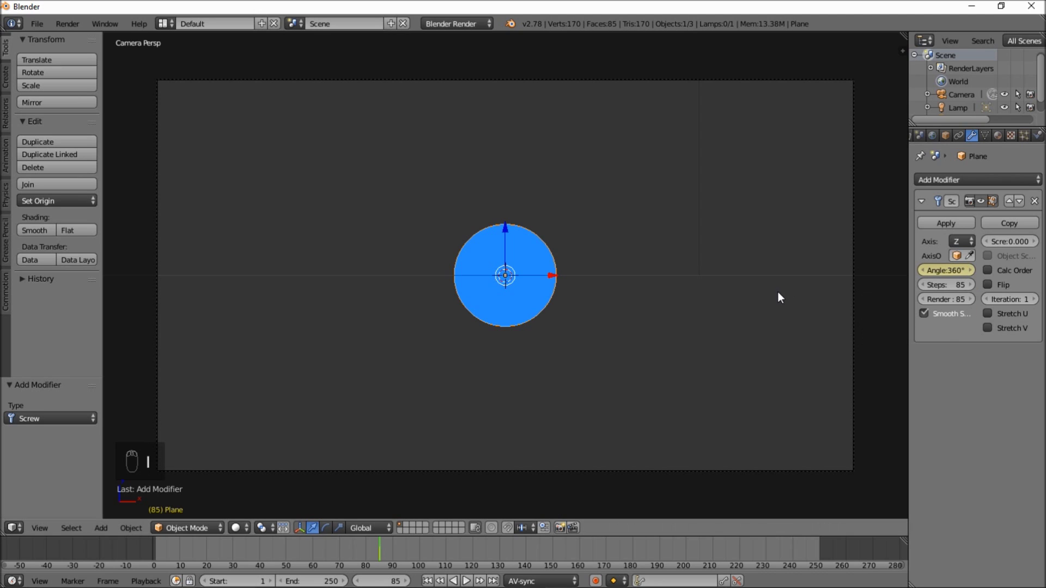
key("alt+a")
left_click(314, 554)
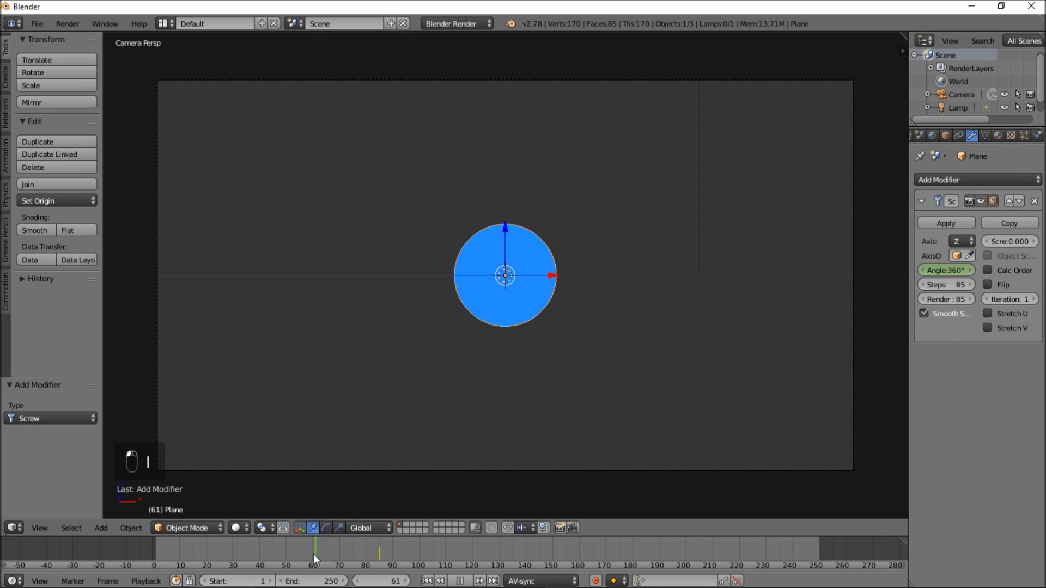
left_click(315, 554)
left_click(319, 554)
key("alt+a")
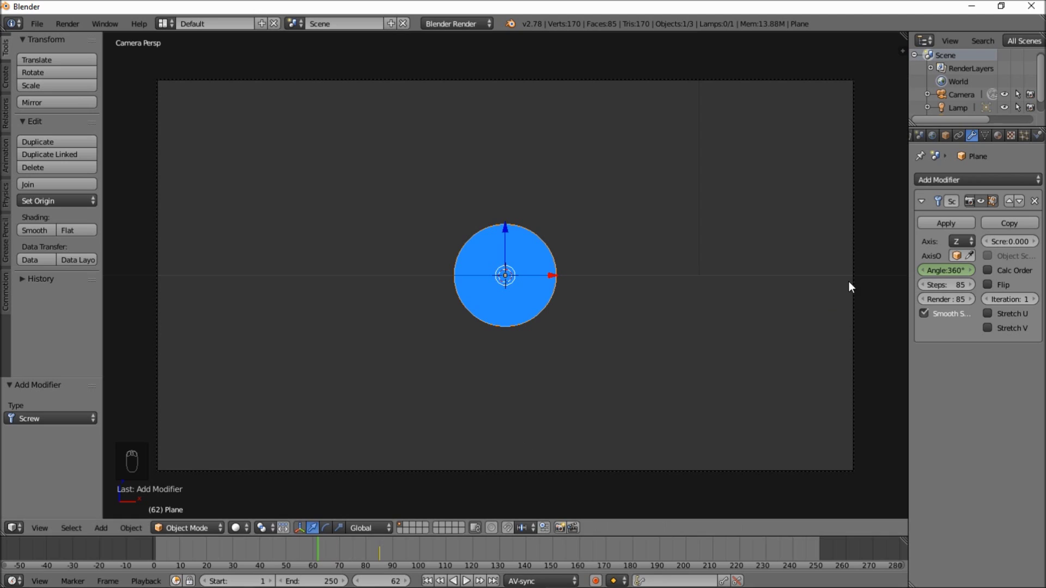
left_click(942, 272)
type("0")
key("Return")
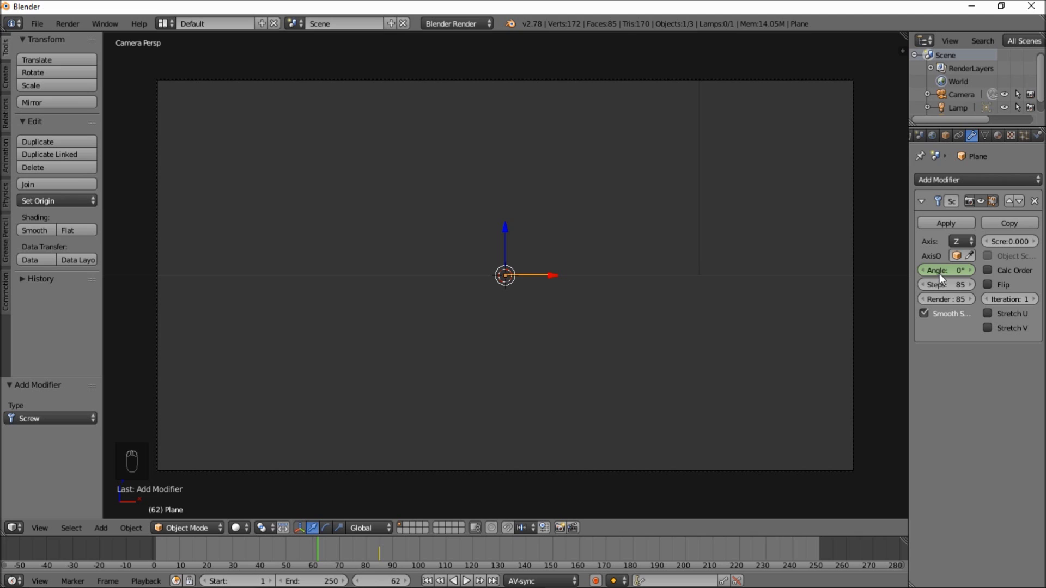
key("i")
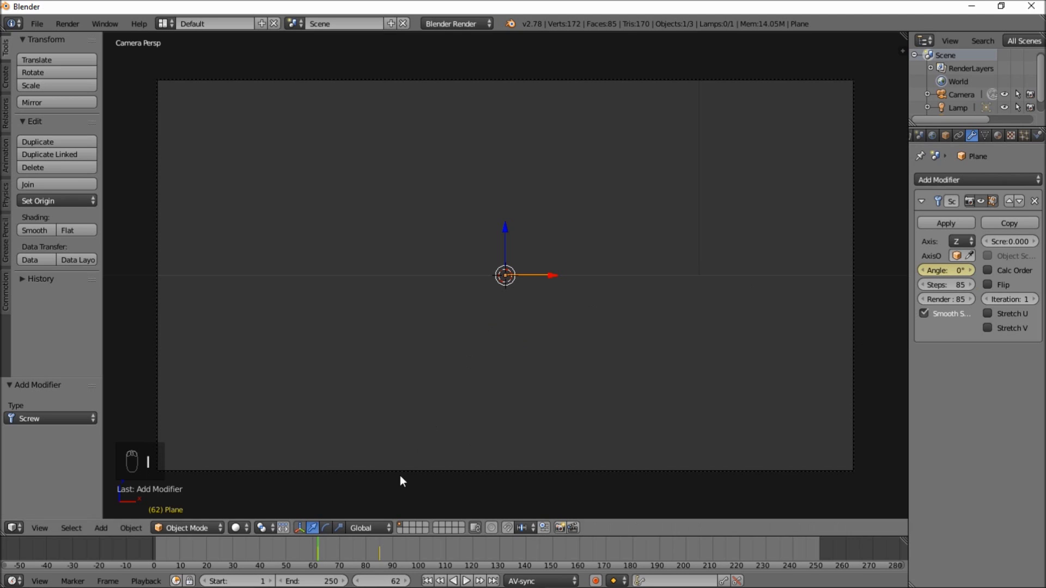
Add a 322.23° Screw angle keyframe at frame 80
mouse_move(317, 542)
left_mouse_down()
mouse_move(354, 556)
mouse_move(320, 556)
left_mouse_up()
key("alt+a")
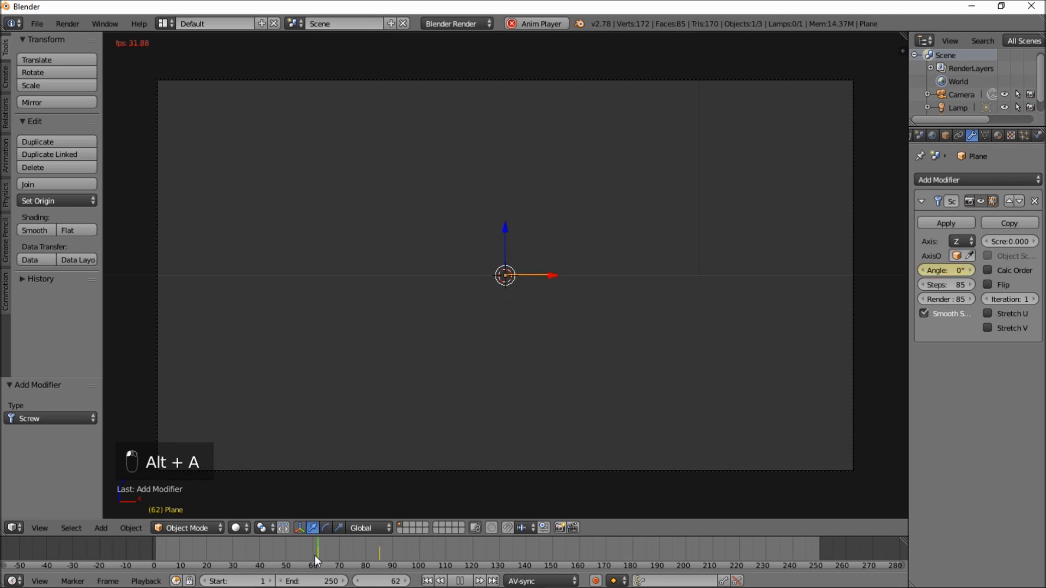
left_click(460, 581)
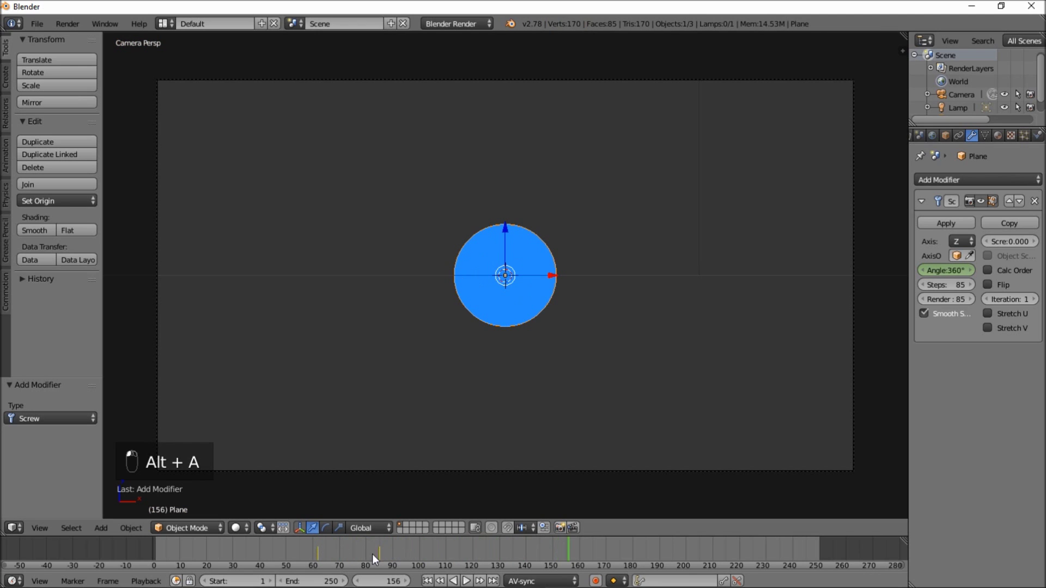
mouse_move(371, 554)
left_mouse_down()
mouse_move(332, 555)
mouse_move(365, 558)
left_mouse_up()
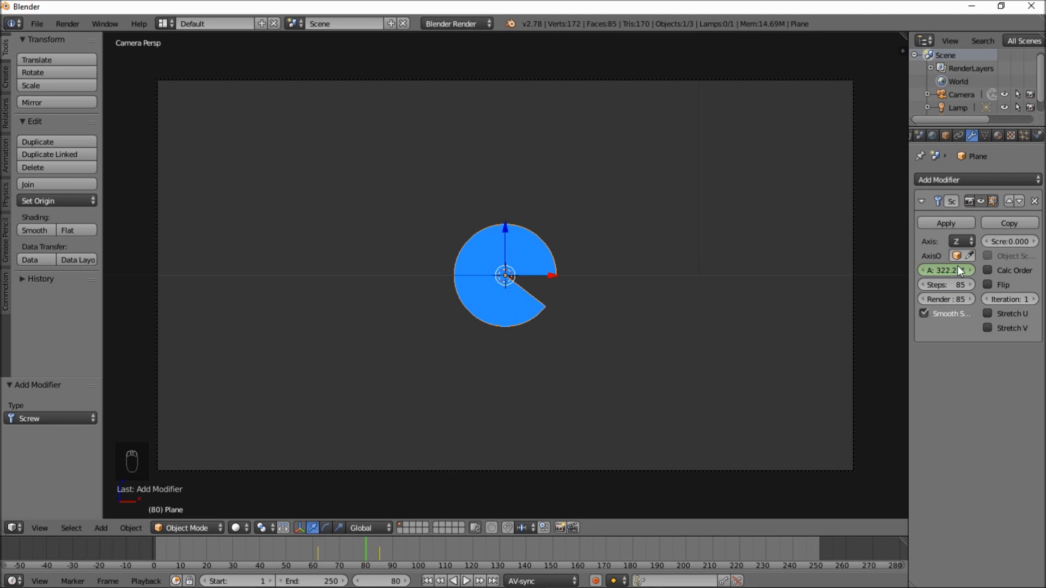
key("i")
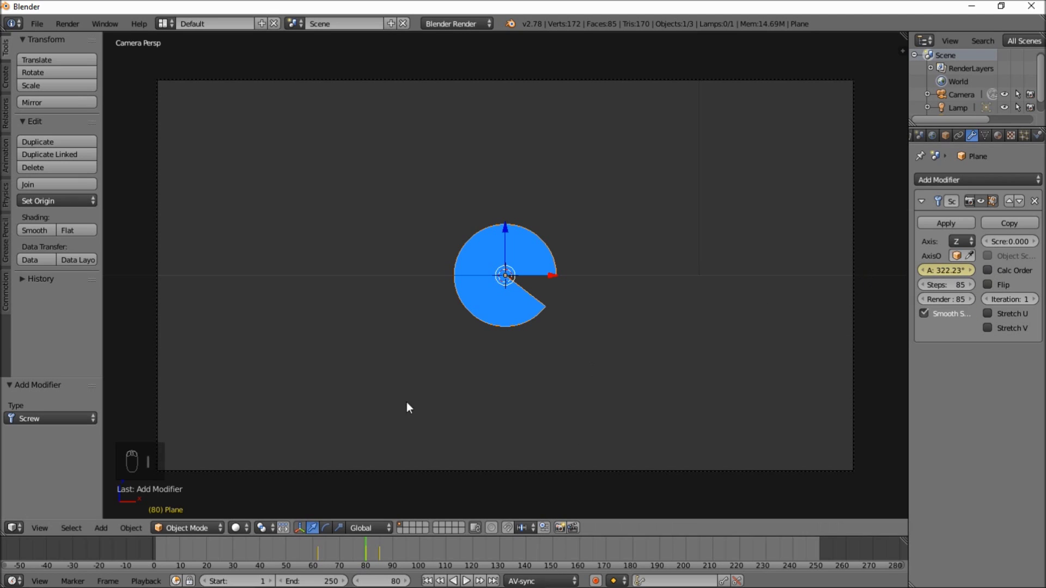
Add a 41.18° Screw angle keyframe at frame 67
key("alt+a")
left_click(326, 546)
left_click_drag(326, 547, 332, 547)
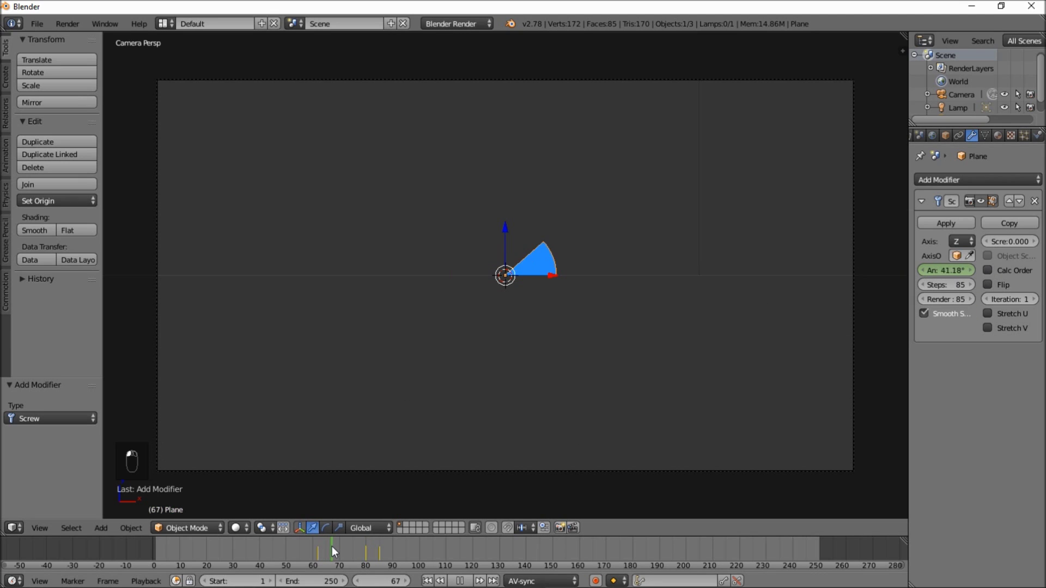
key("alt+a")
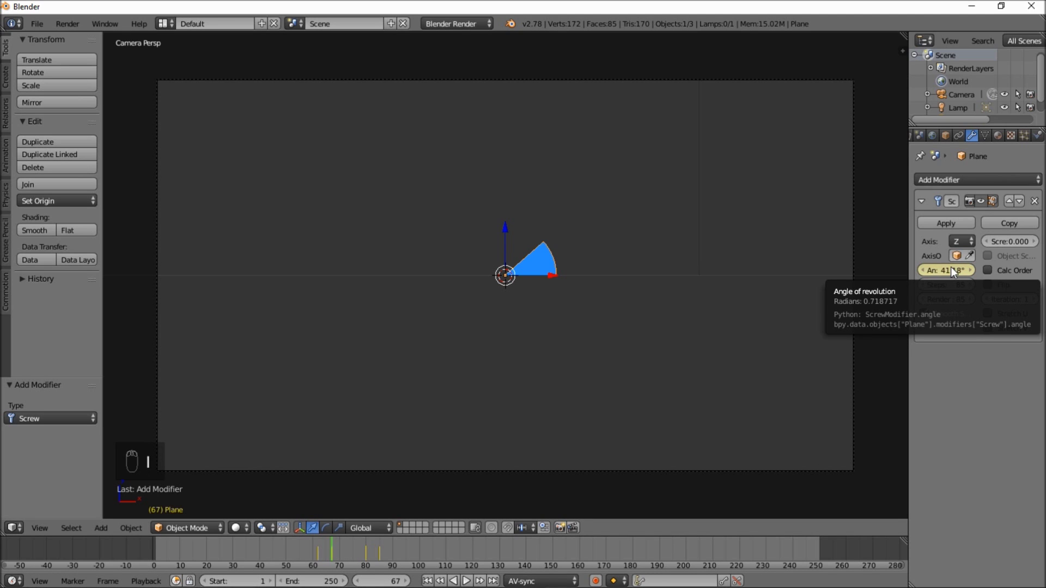
key("i")
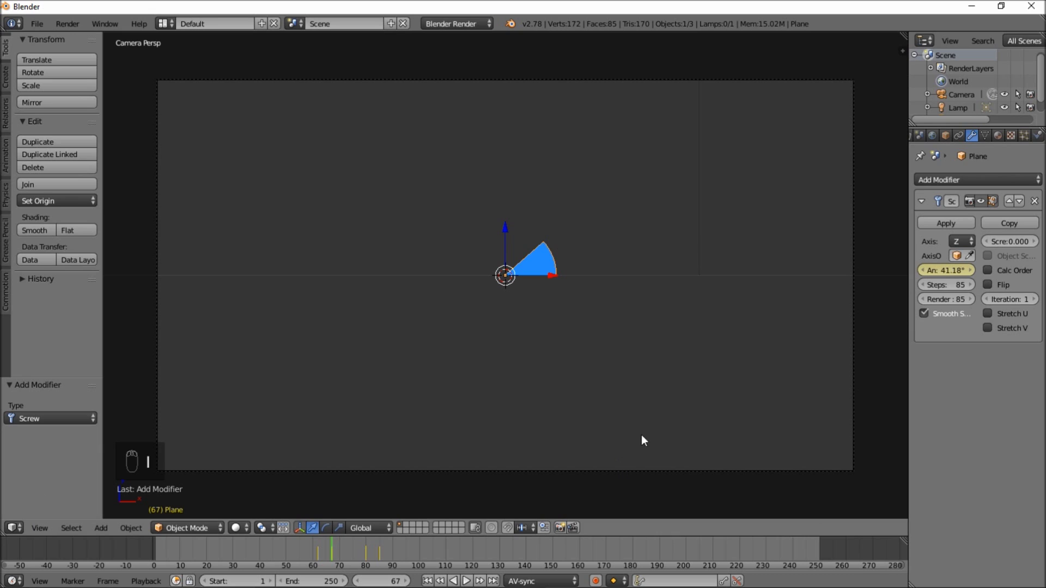
Split the 3D view and turn the left area into a Dope Sheet
left_click_drag(15, 532, 340, 532)
left_click(14, 528)
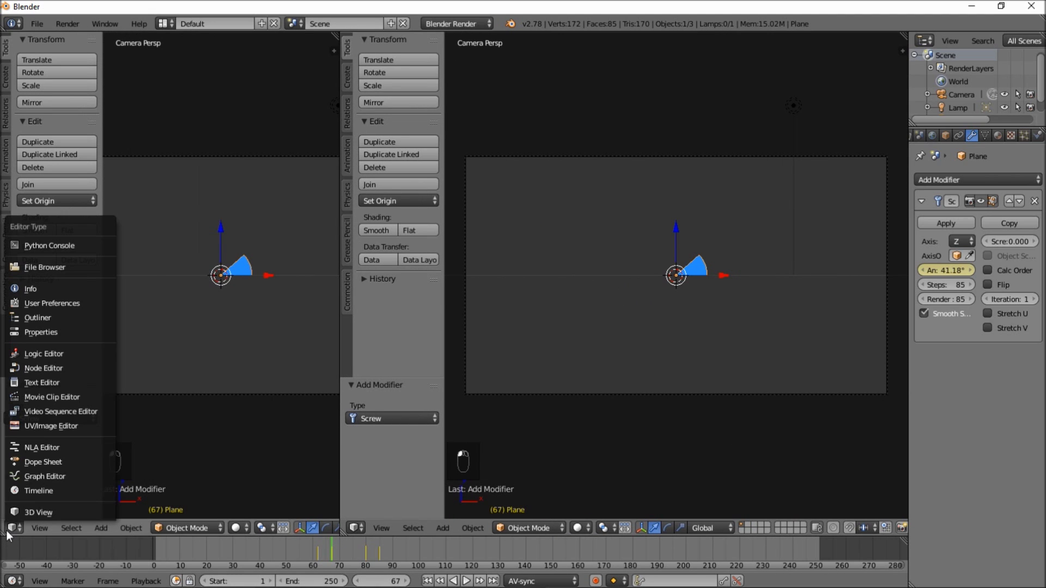
left_click(33, 460)
scroll(219, 195, "up", 2)
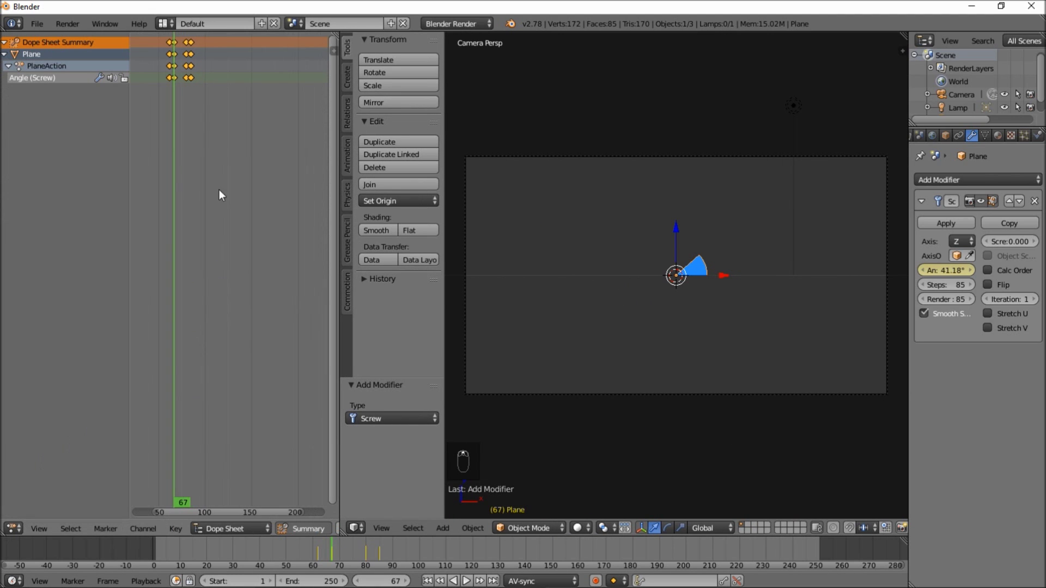
scroll(199, 105, "up", 1)
Shift the later Angle keyframes about 17 frames later, then scrub to frame 61
left_click(186, 42)
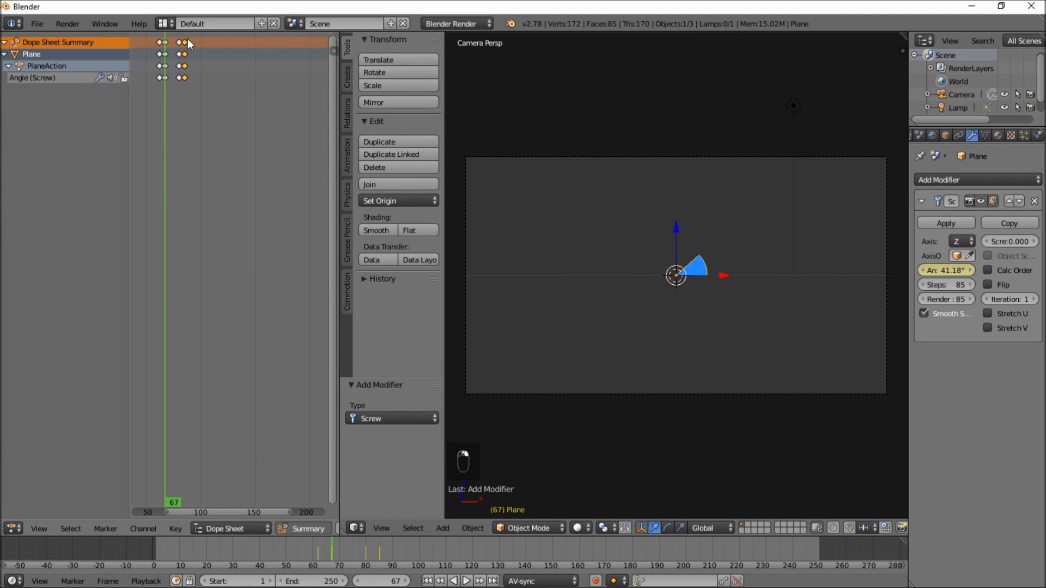
right_click_drag(187, 41, 217, 55)
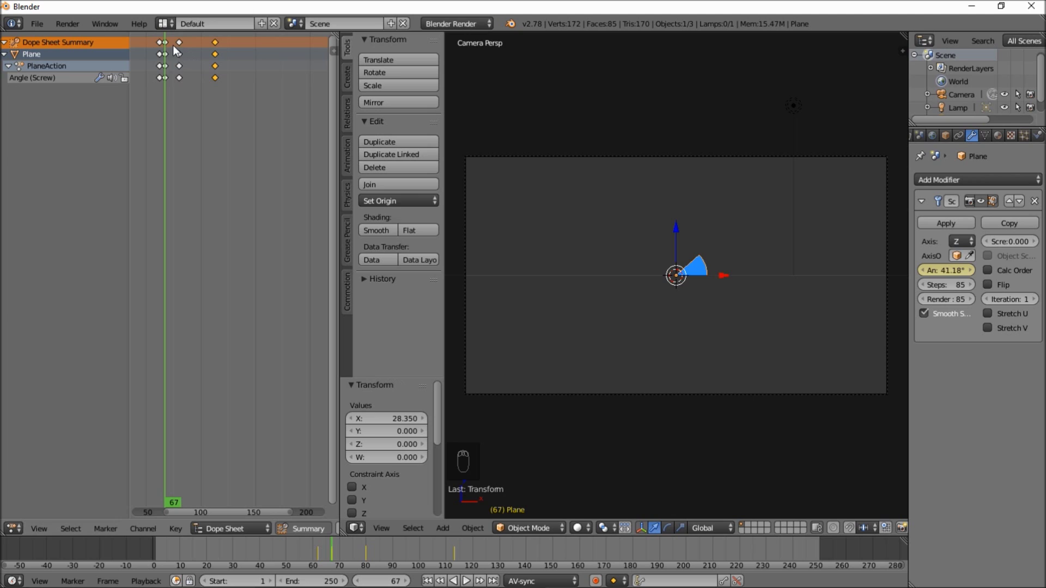
right_click_drag(185, 44, 187, 47)
key("g")
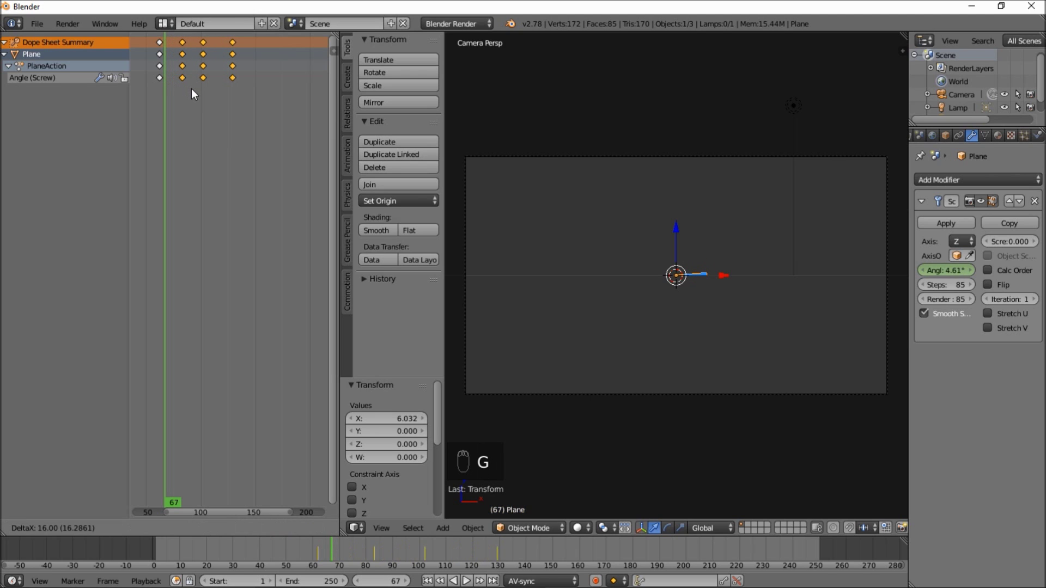
left_click(192, 88)
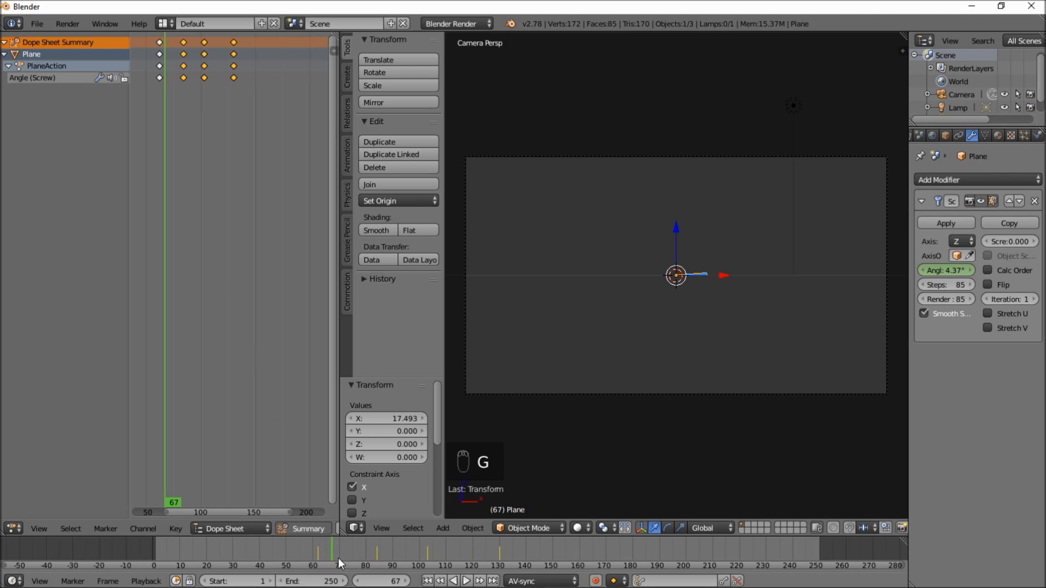
left_click_drag(313, 553, 316, 548)
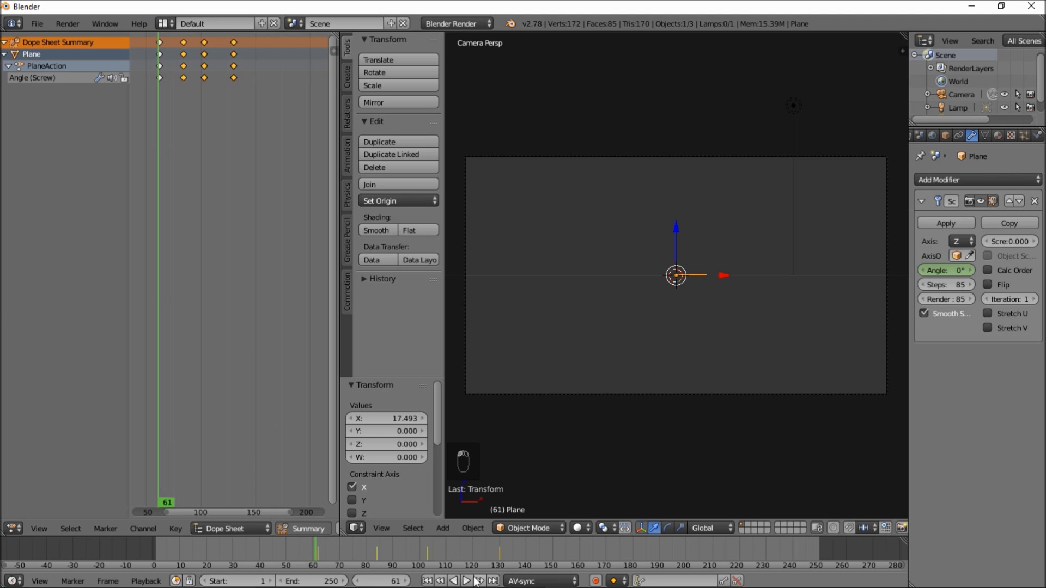
Preview the sweep timing, then move the last Angle keyframes further later
left_click(461, 581)
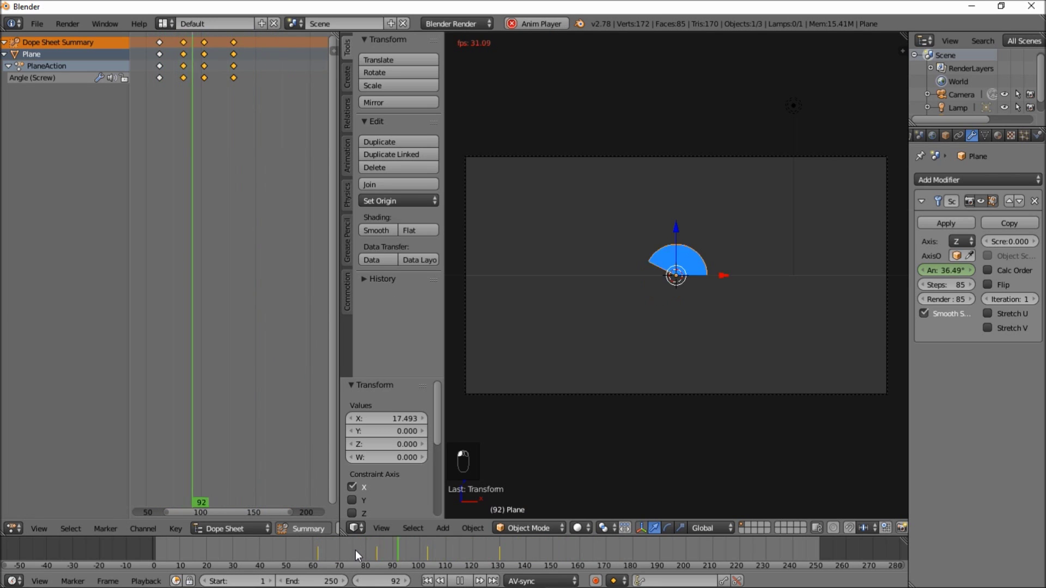
key("alt+a")
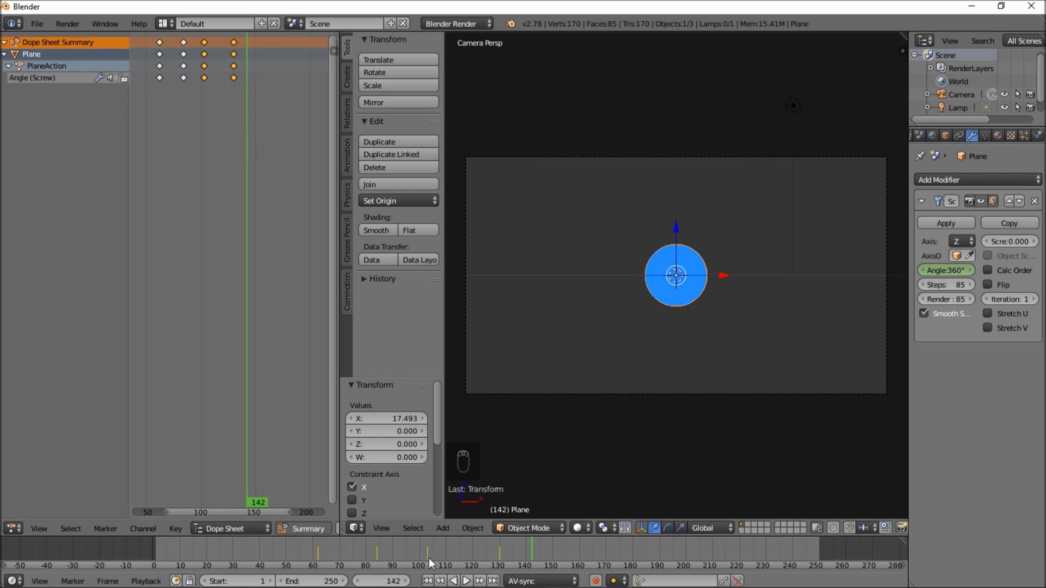
key("g")
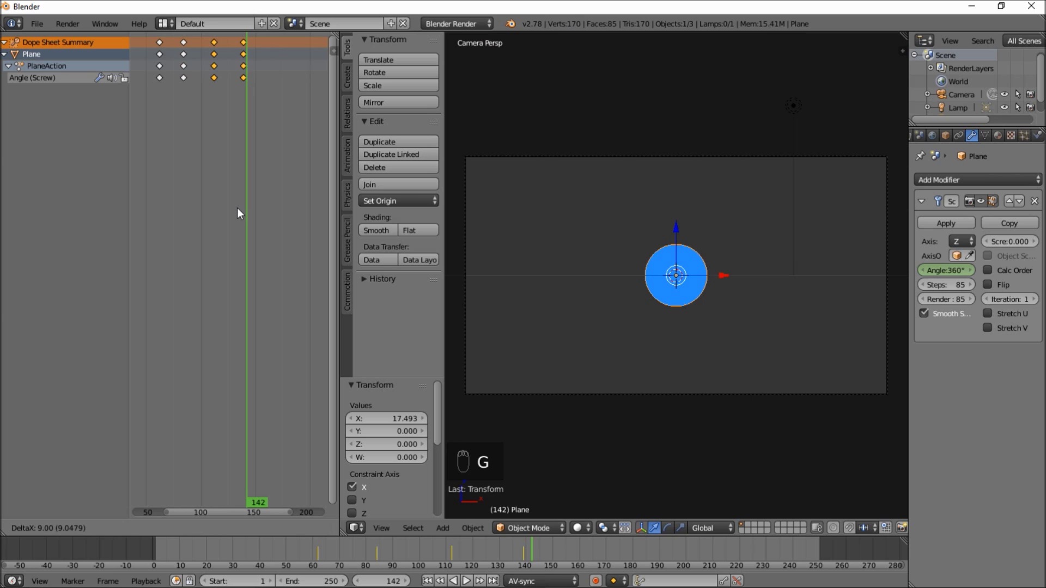
left_click(237, 212)
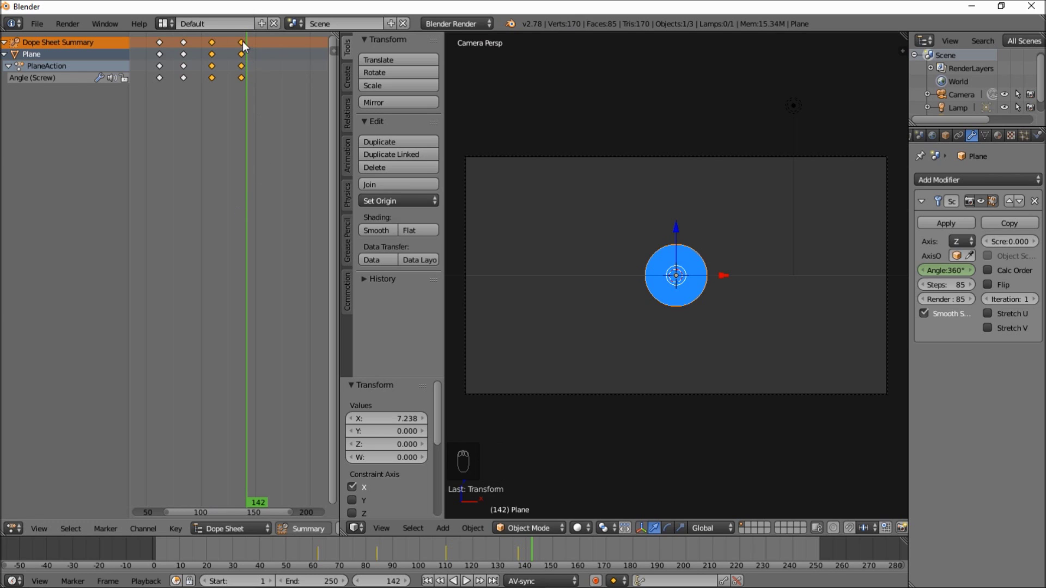
key("g")
left_click(256, 71)
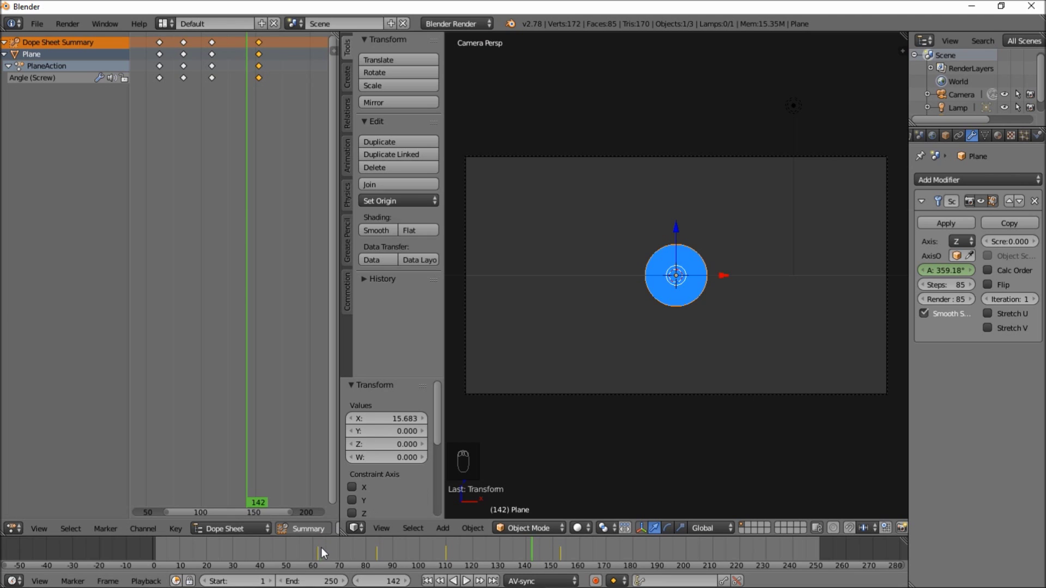
Replay the animation to check the new timing, stopping at frame 203
key("alt+a")
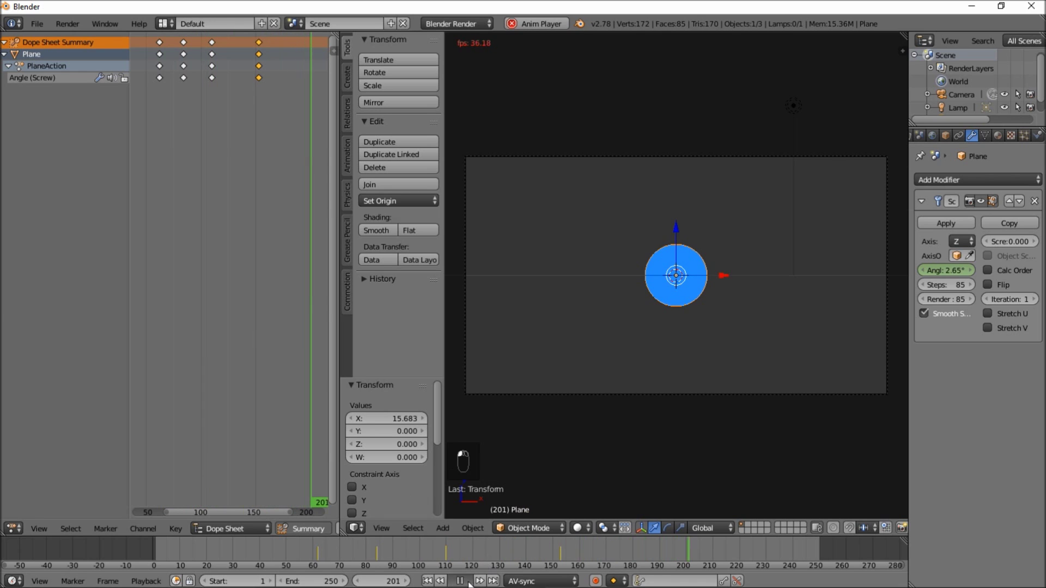
key("alt+a")
scroll(622, 342, "down", 2)
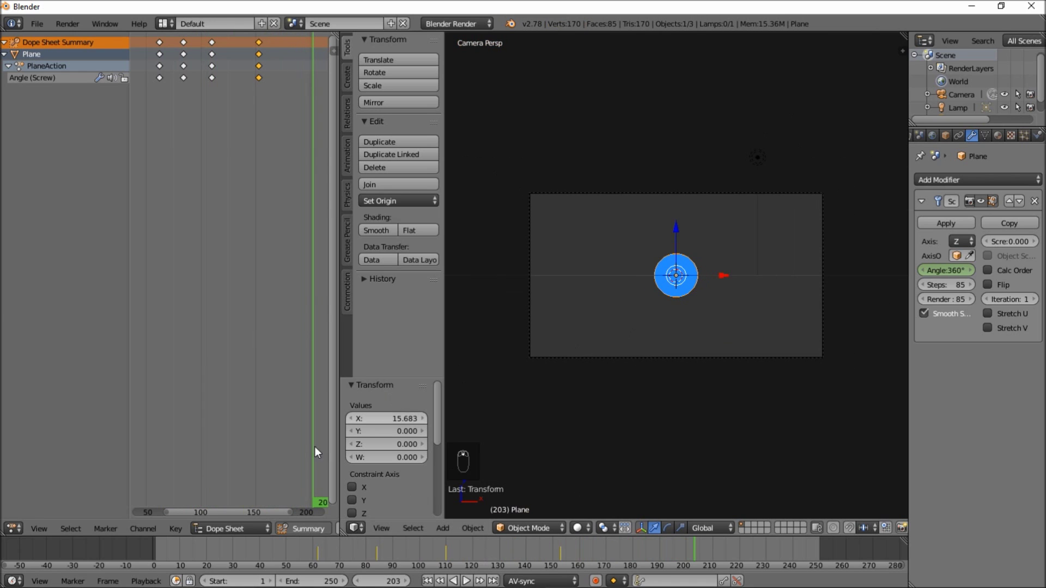
scroll(311, 528, "down", 2)
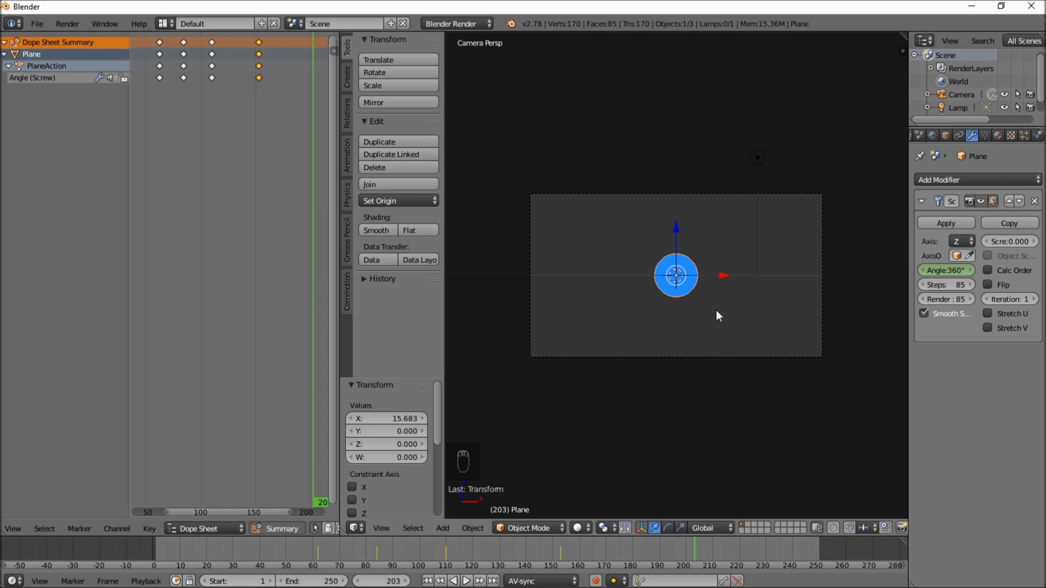
Duplicate the sweep left of the camera and give the original Plane an Array modifier
key("shift+d")
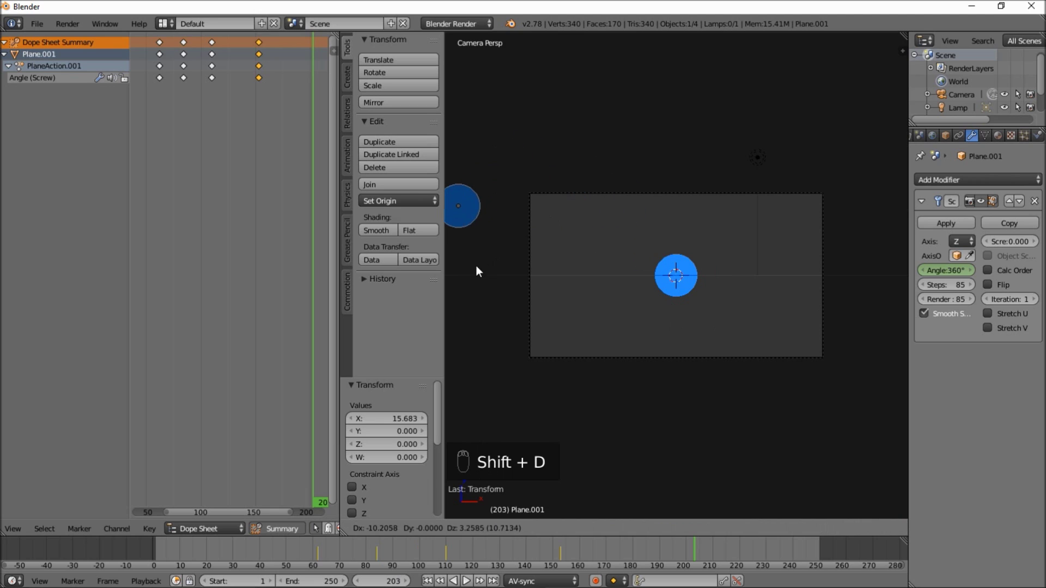
left_click(489, 280)
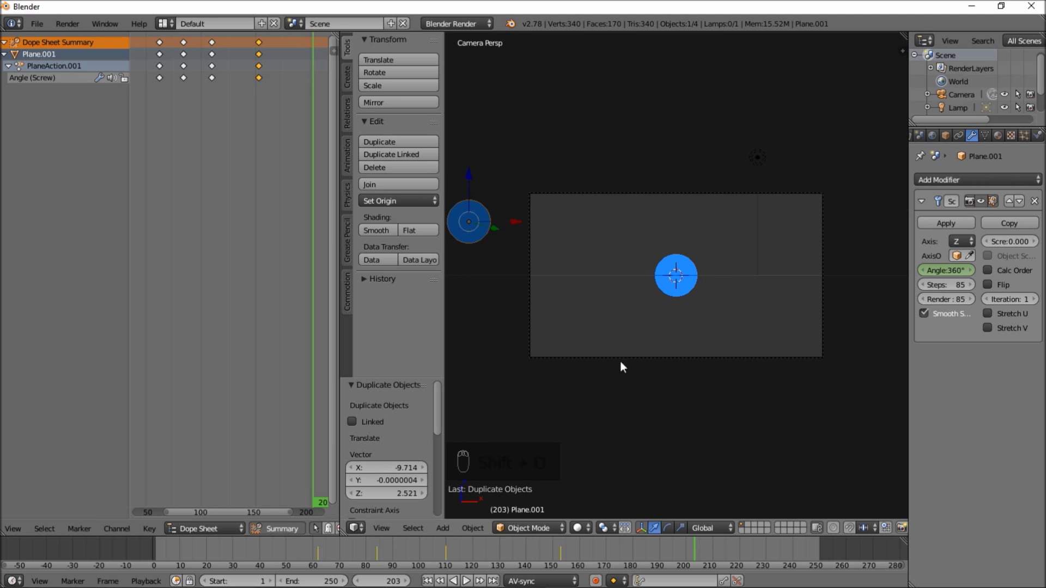
right_click(689, 291)
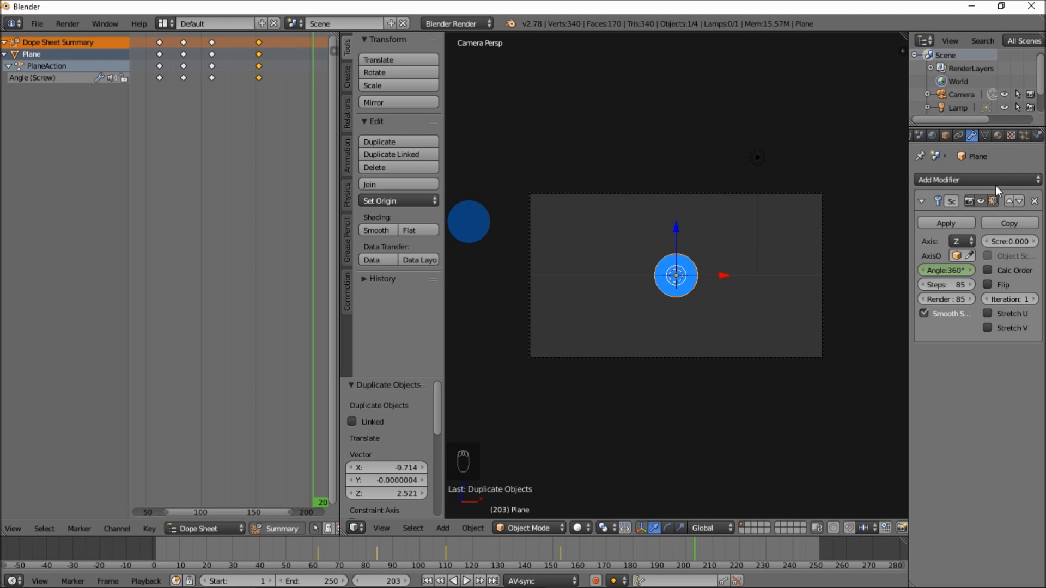
left_click(976, 180)
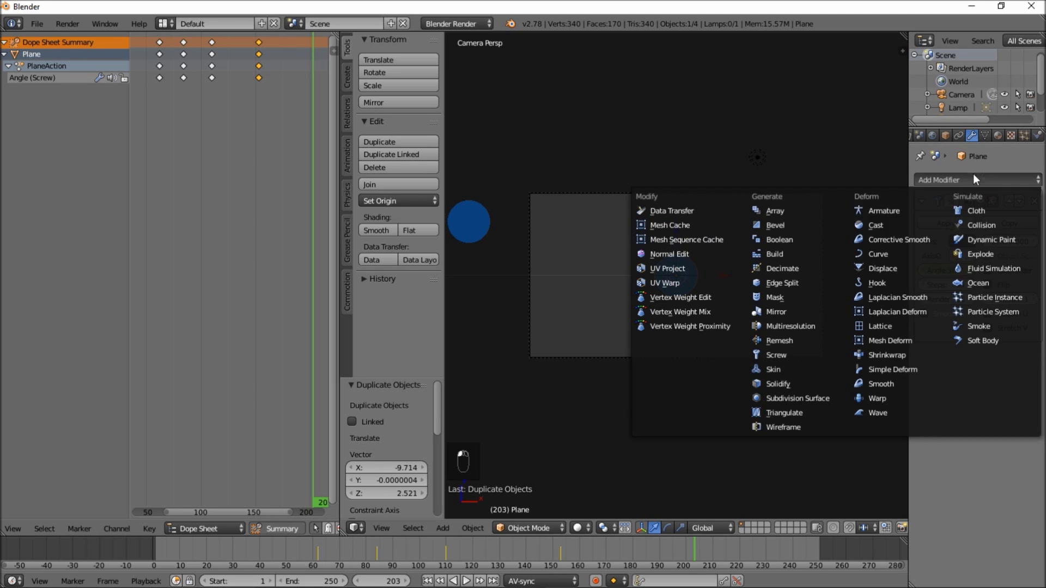
left_click(802, 210)
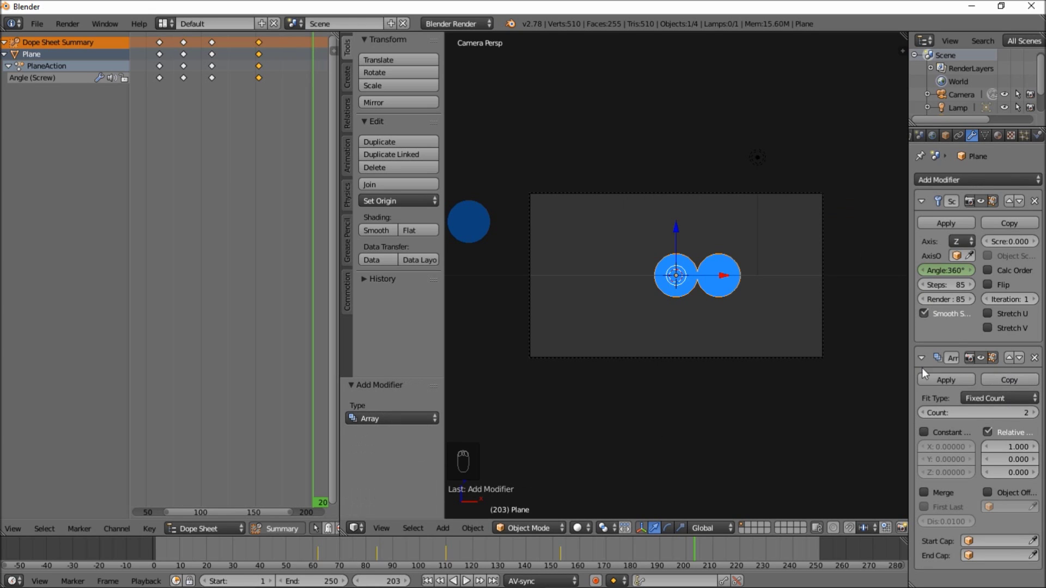
scroll(812, 354, "up", 1)
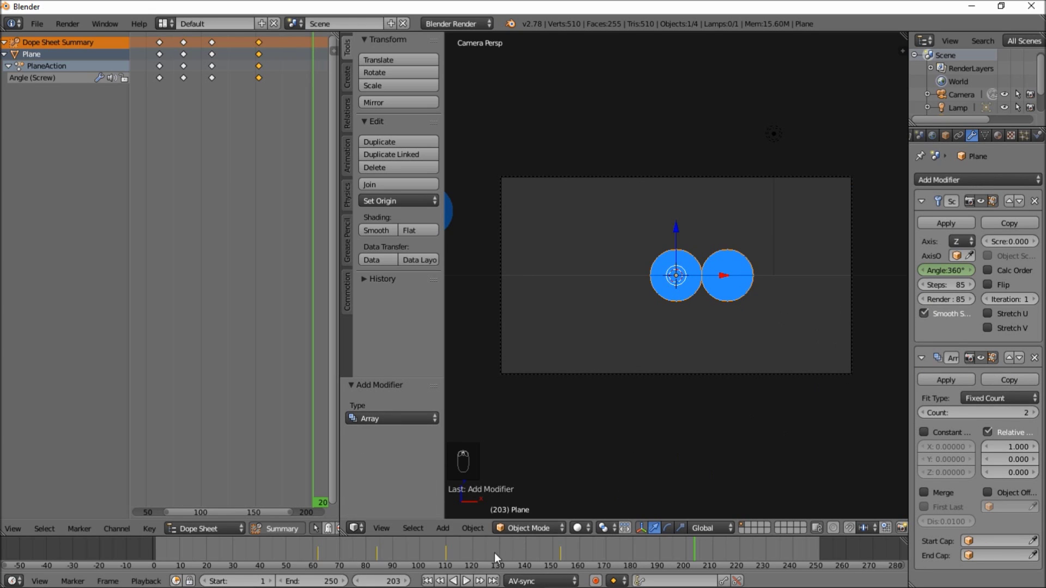
left_click_drag(494, 553, 404, 545)
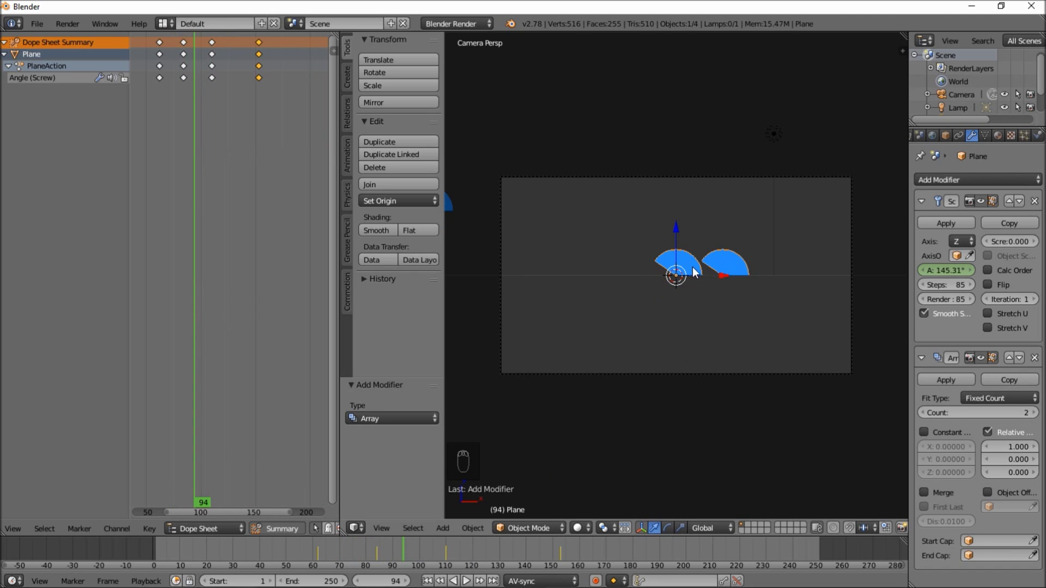
Move Array above Screw, set Relative Offset X 0.99 and Count 9, then show wireframe
left_click(1008, 359)
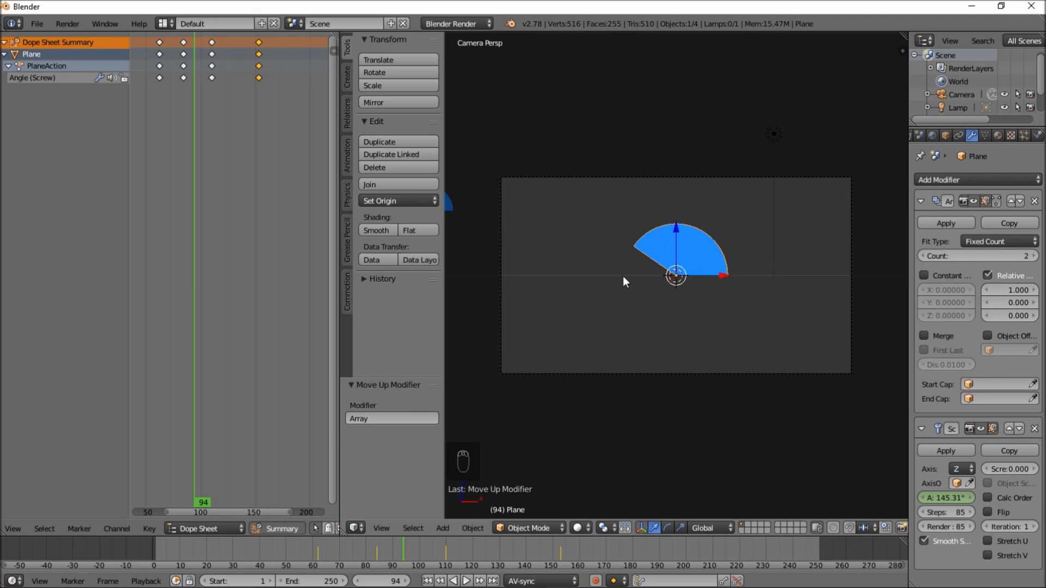
left_click_drag(358, 556, 400, 542)
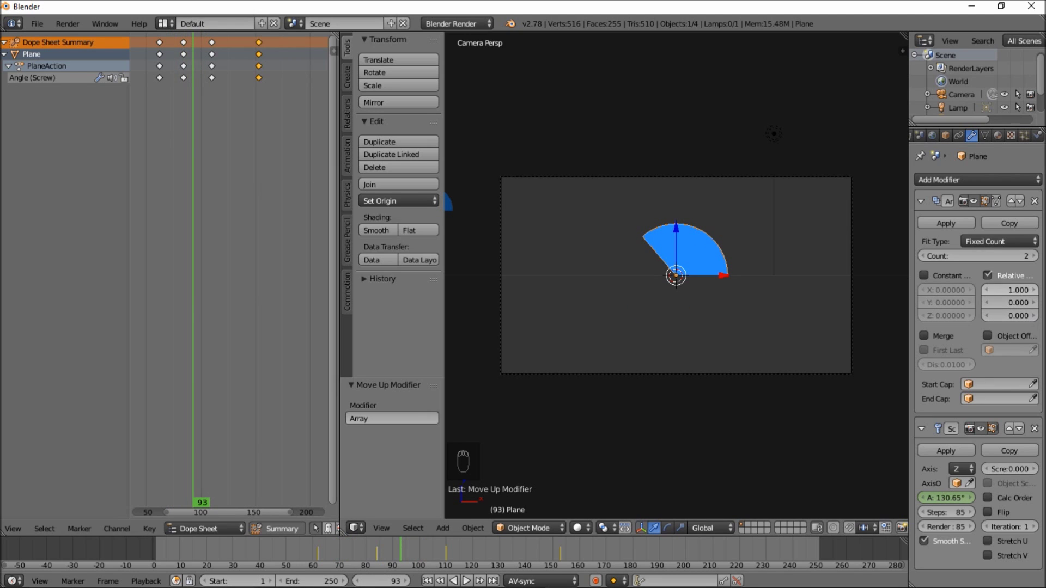
left_click(1011, 290)
type("0.990")
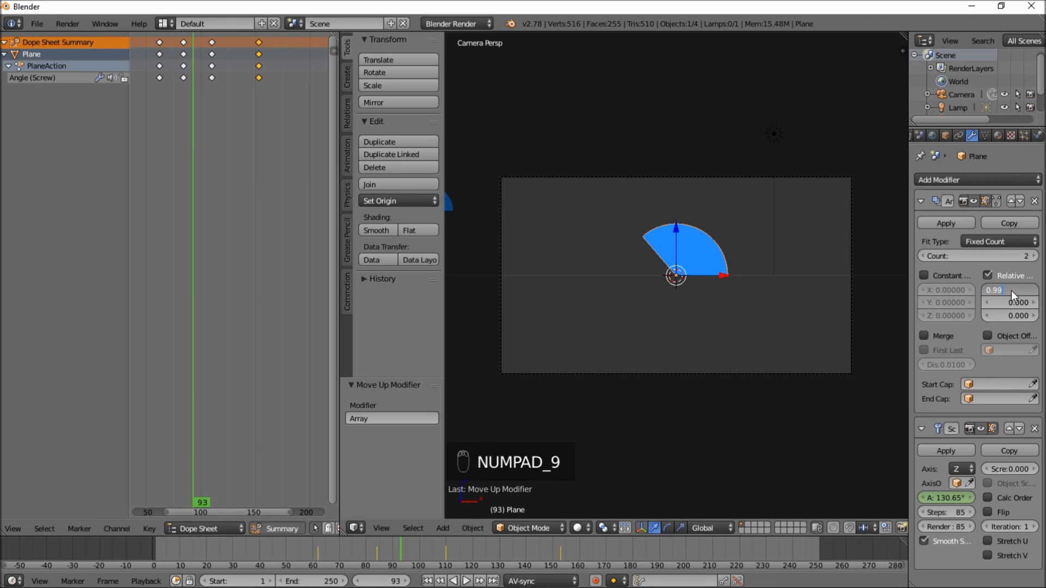
scroll(670, 254, "up", 2)
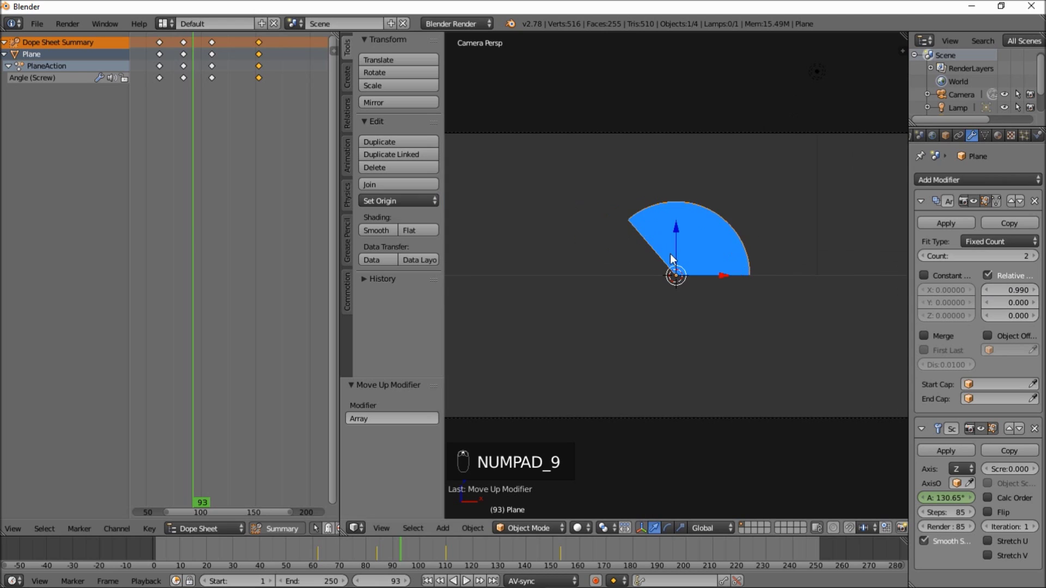
scroll(689, 229, "down", 2)
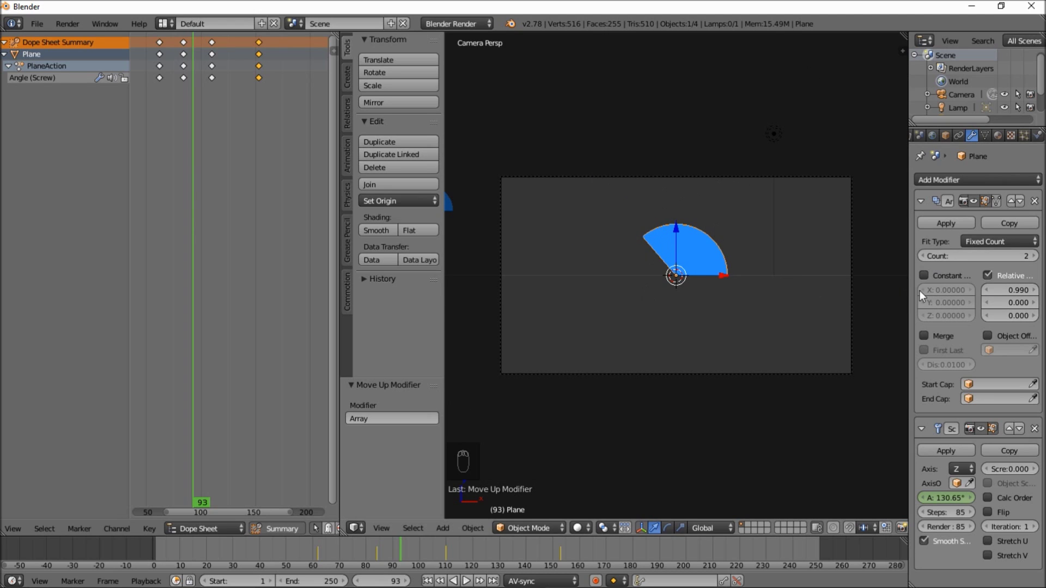
left_click(983, 257)
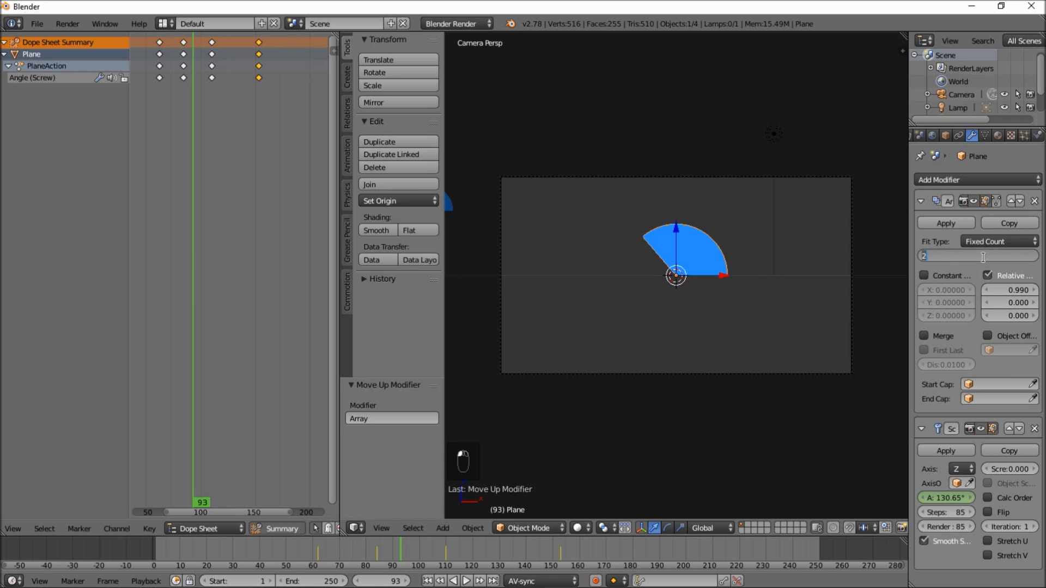
type("9")
key("Return")
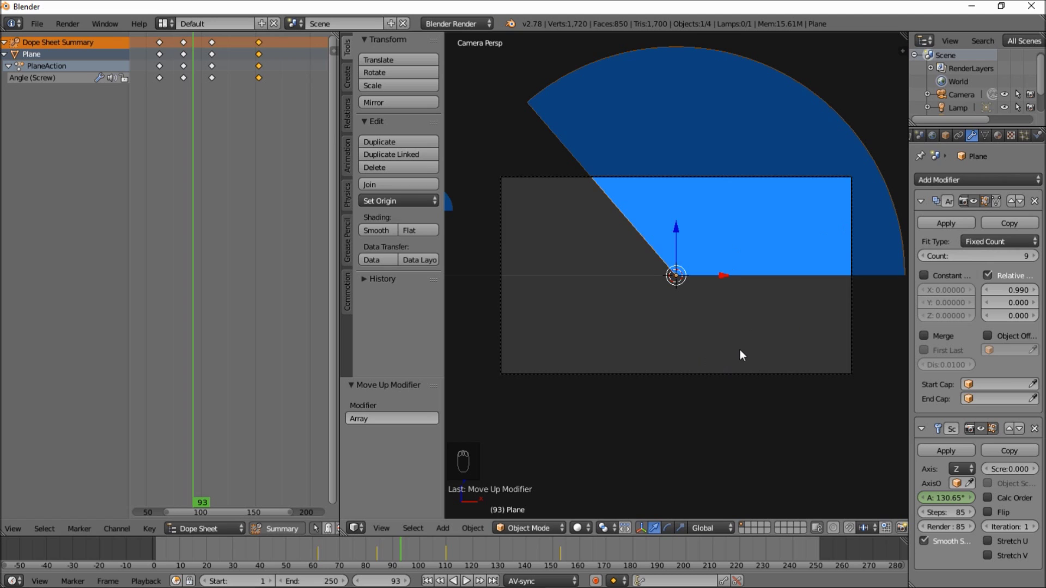
key("z")
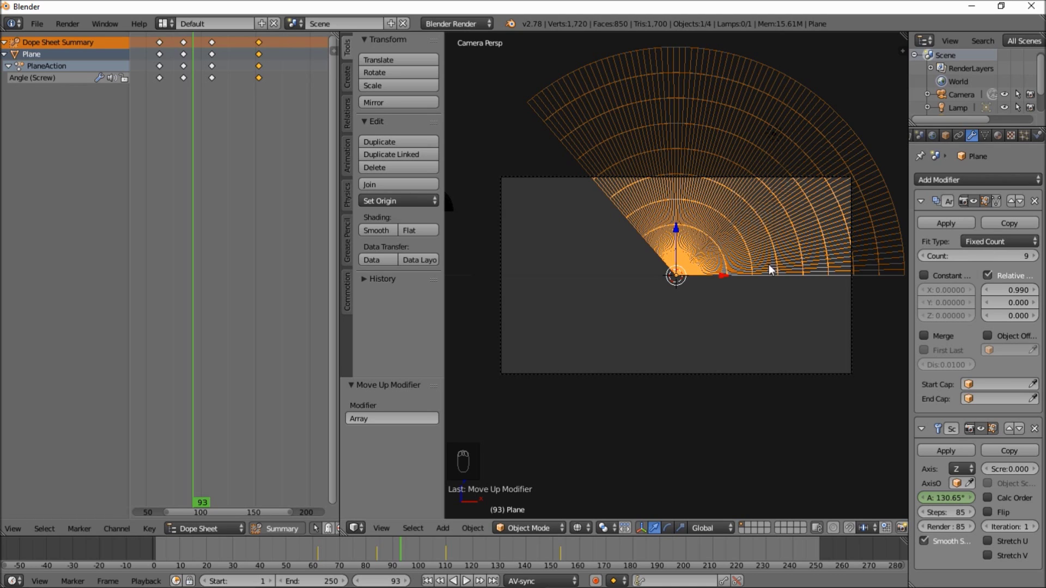
Open the Commotion add-on tab in the Tool Shelf
left_click(347, 291)
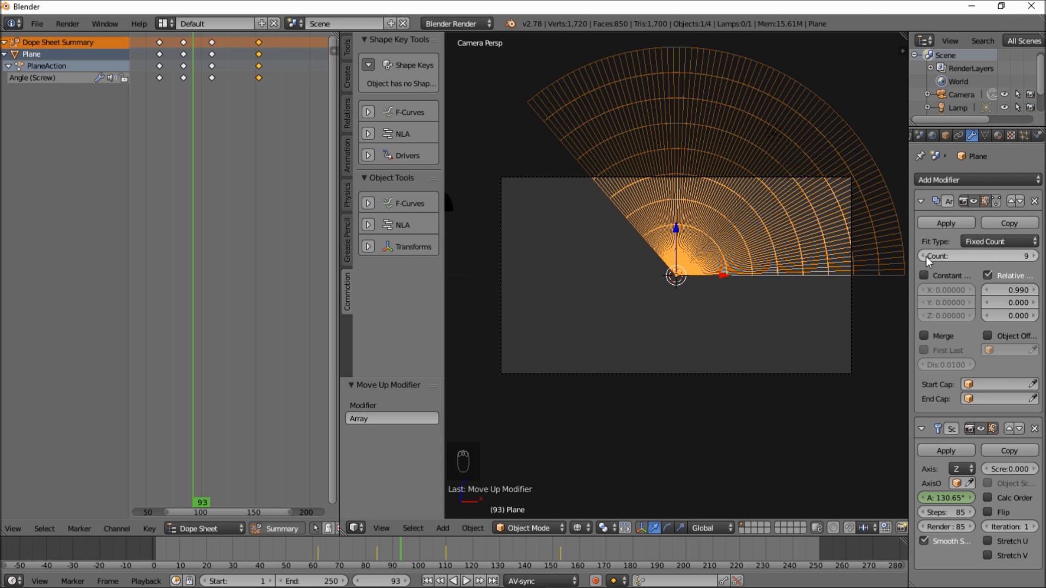
Apply the Array modifier and separate the mesh by loose parts into individual ring objects
left_click(956, 224)
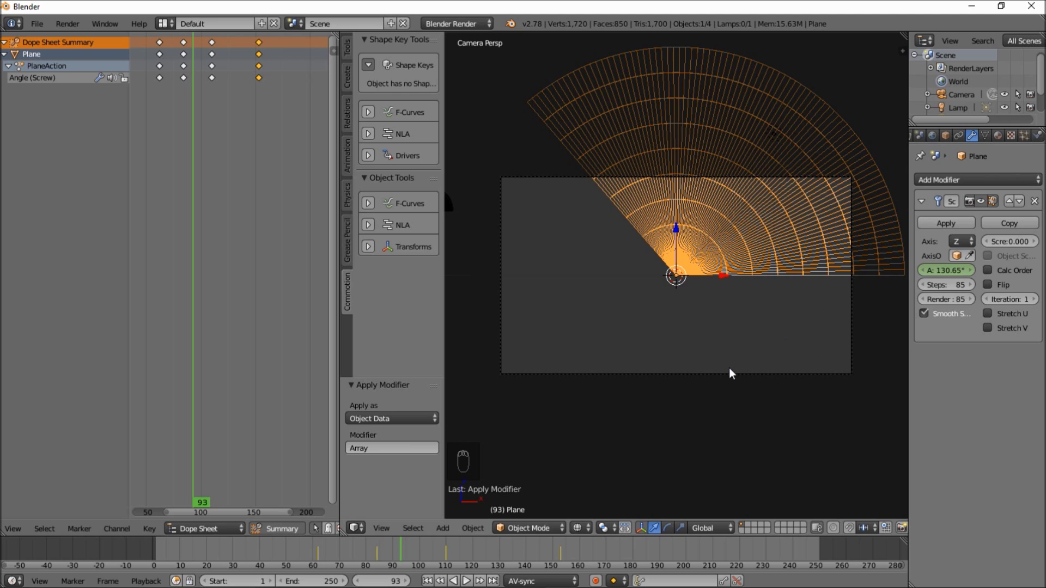
key("z")
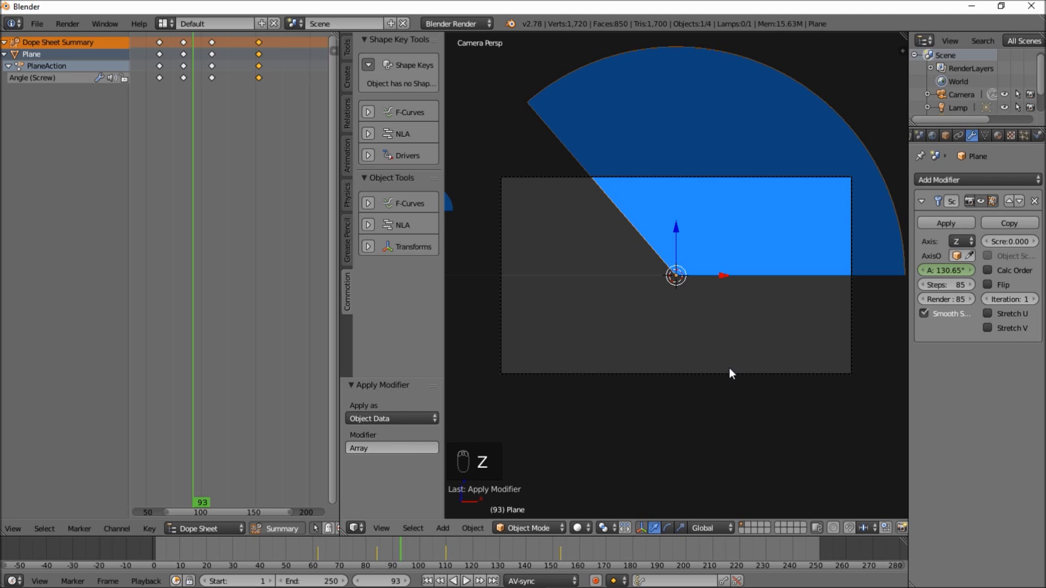
key("Tab")
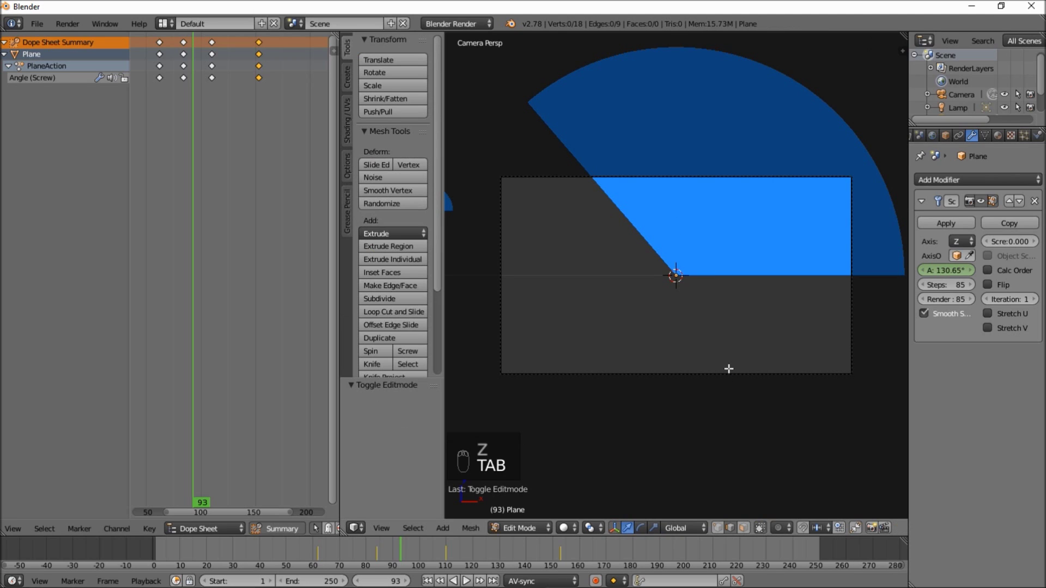
key("a")
key("a")
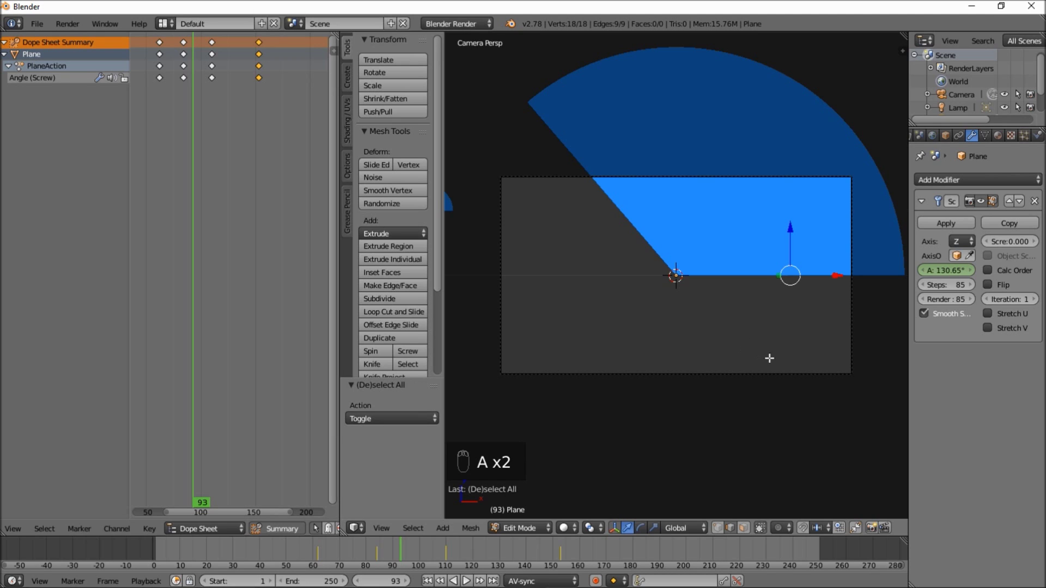
key("p")
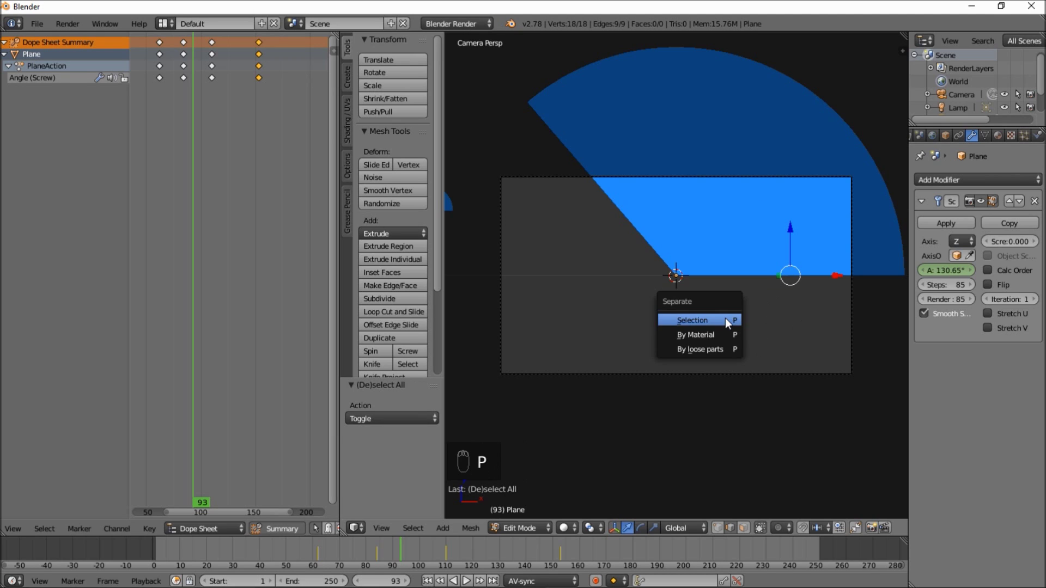
left_click(688, 351)
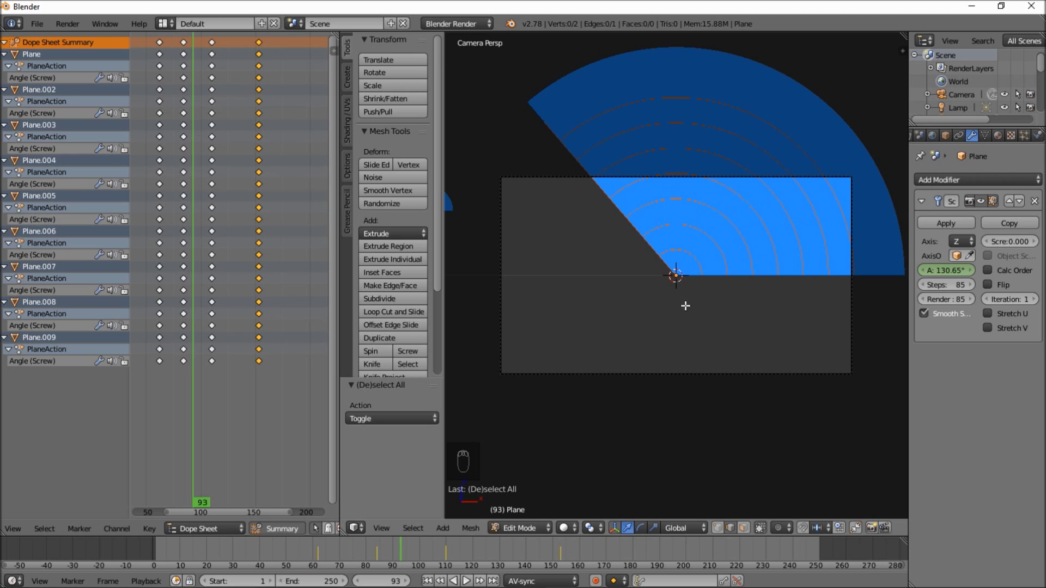
key("Tab")
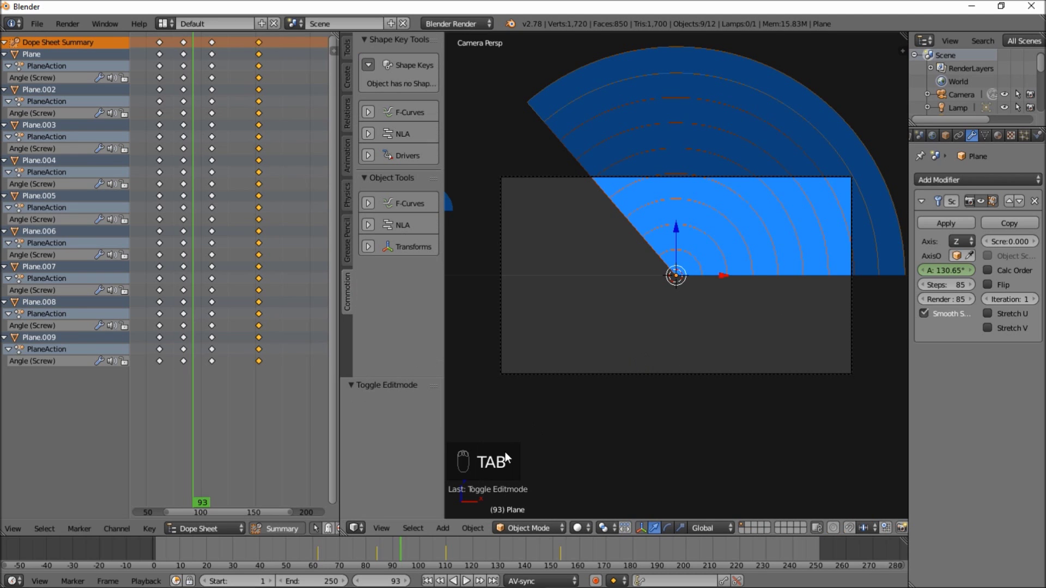
Play the ring animation and rewind to frame 61
left_click(318, 554)
left_click(462, 578)
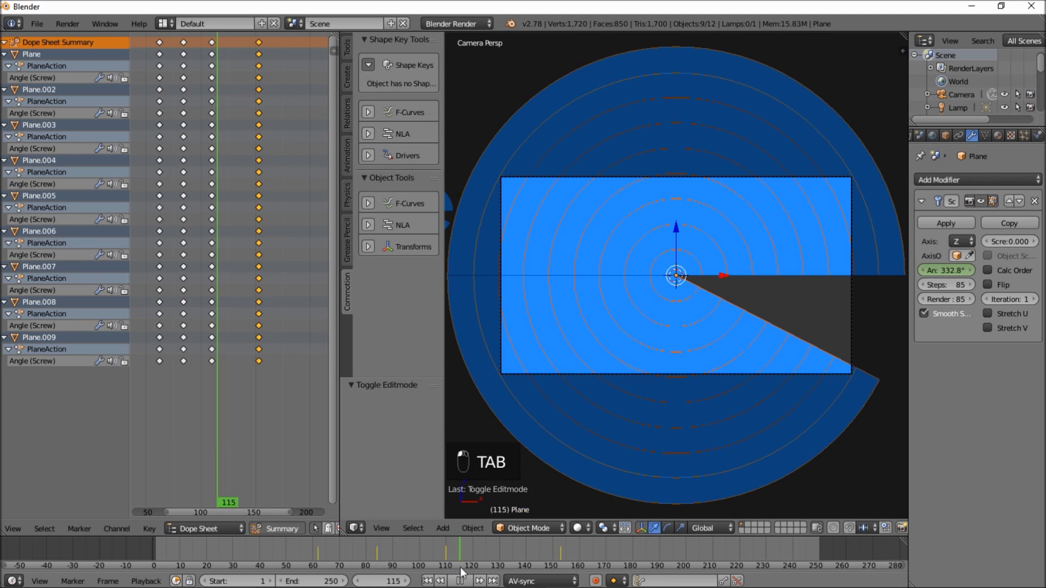
left_click_drag(460, 567, 314, 554)
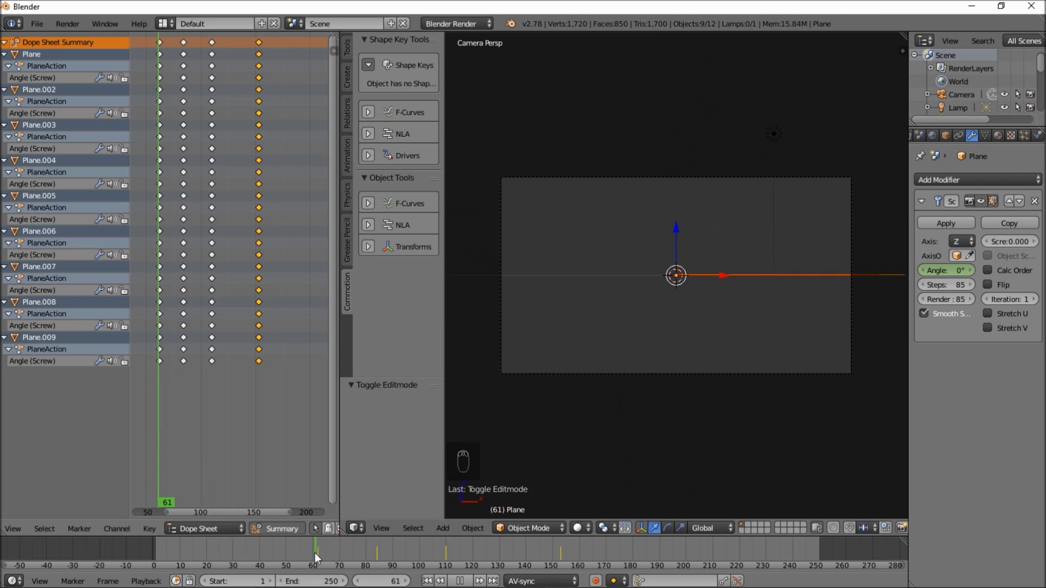
Select all ring keyframes and set the Commotion F-Curves Frame Offset to 3
key("alt+a")
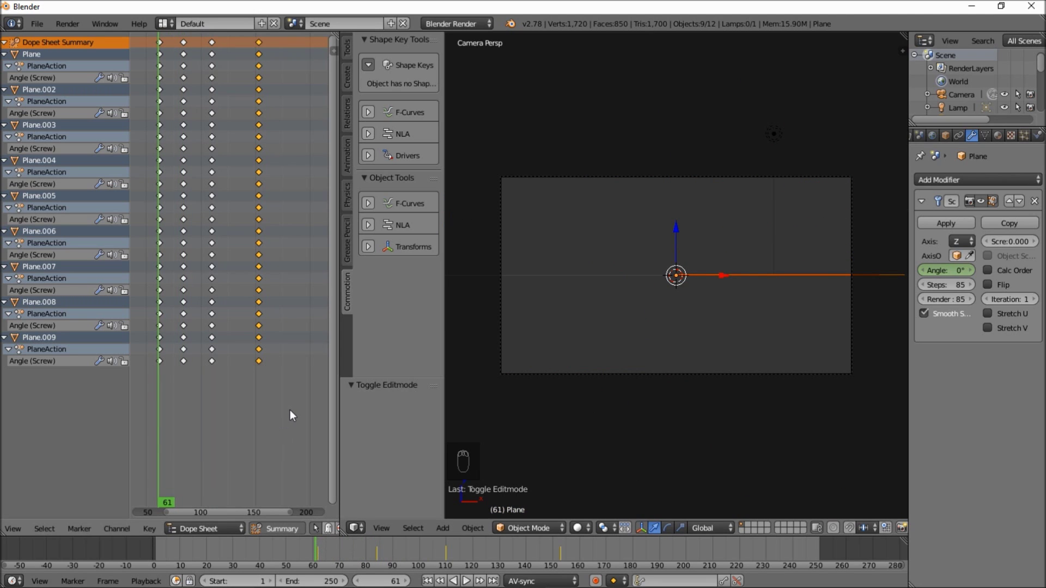
key("a")
key("a")
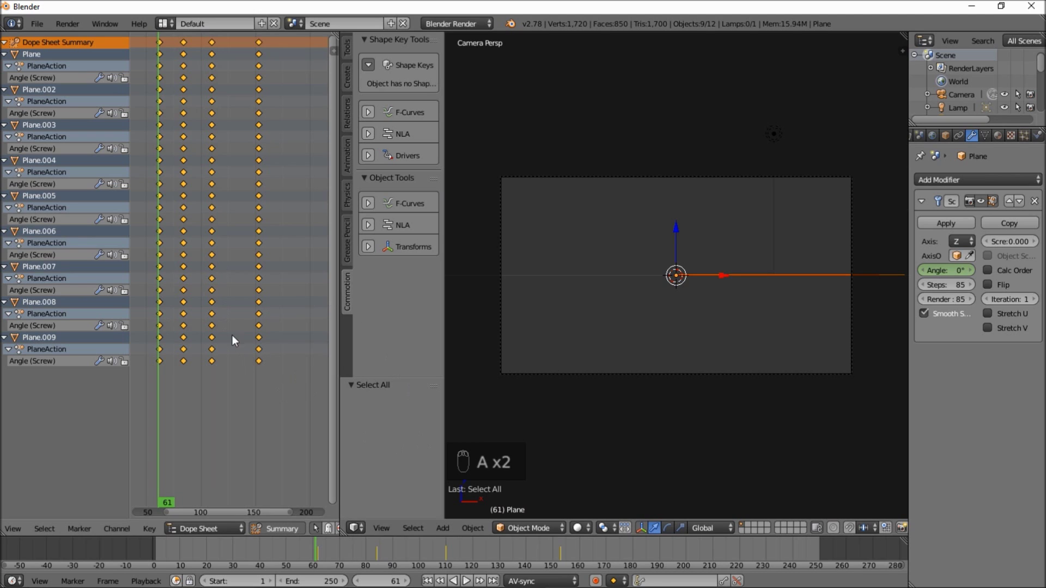
scroll(290, 257, "down", 2)
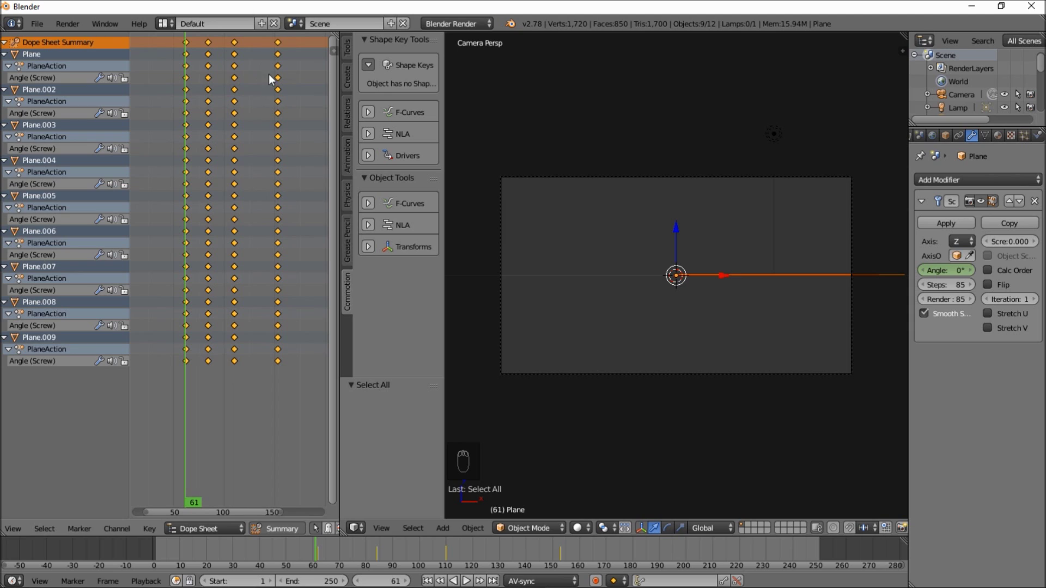
scroll(277, 357, "up", 1)
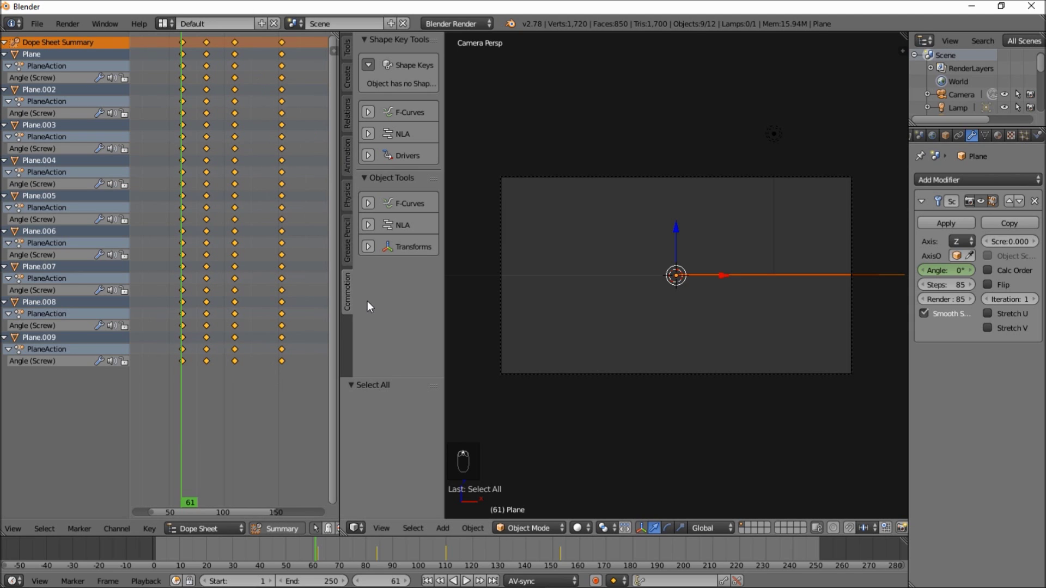
left_click(368, 205)
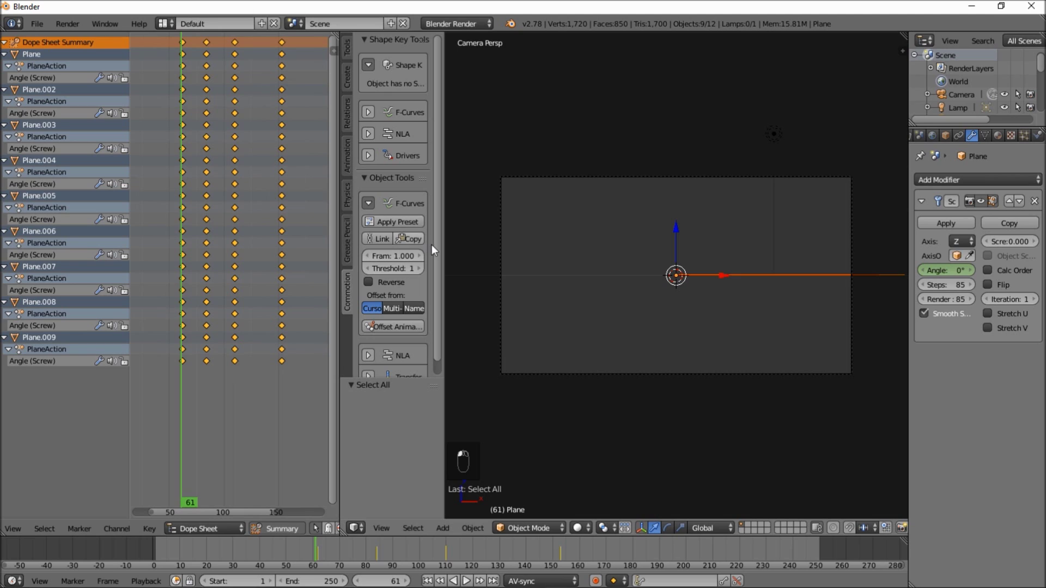
left_click_drag(444, 248, 520, 263)
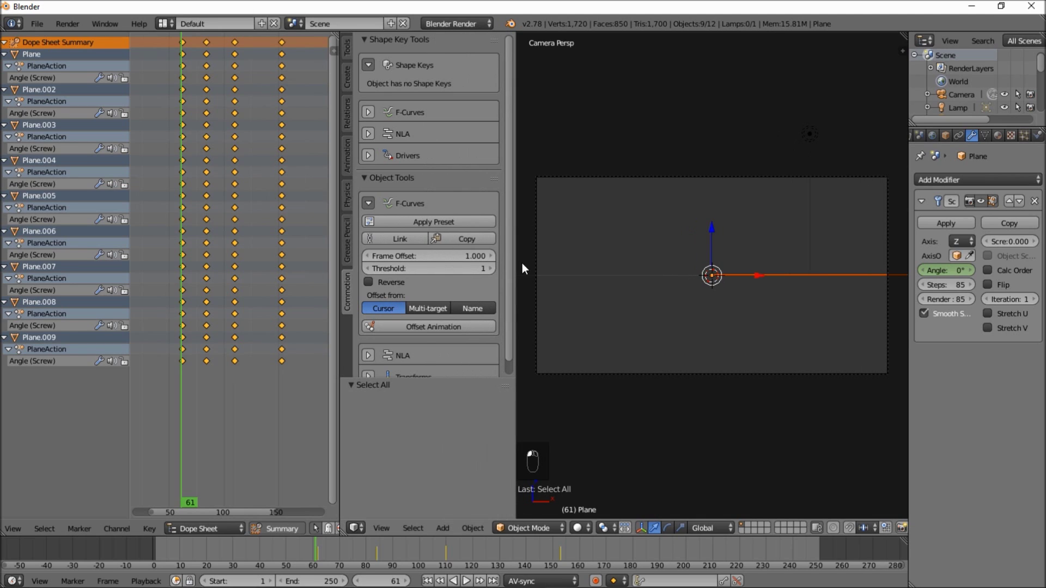
left_click(459, 260)
type("3")
key("Return")
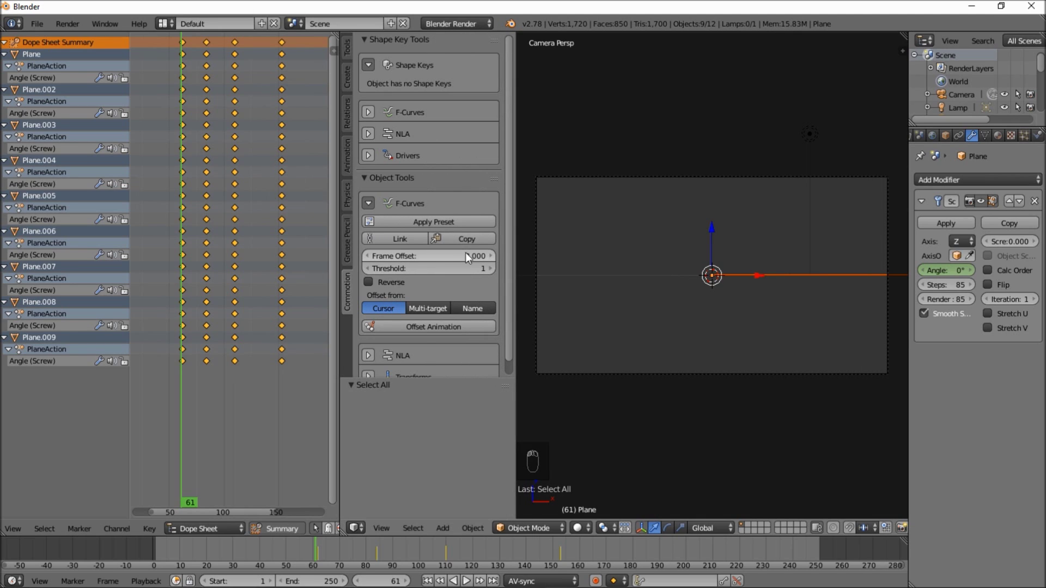
Give each ring its own copy of the action and preview from frame 62
left_click(471, 237)
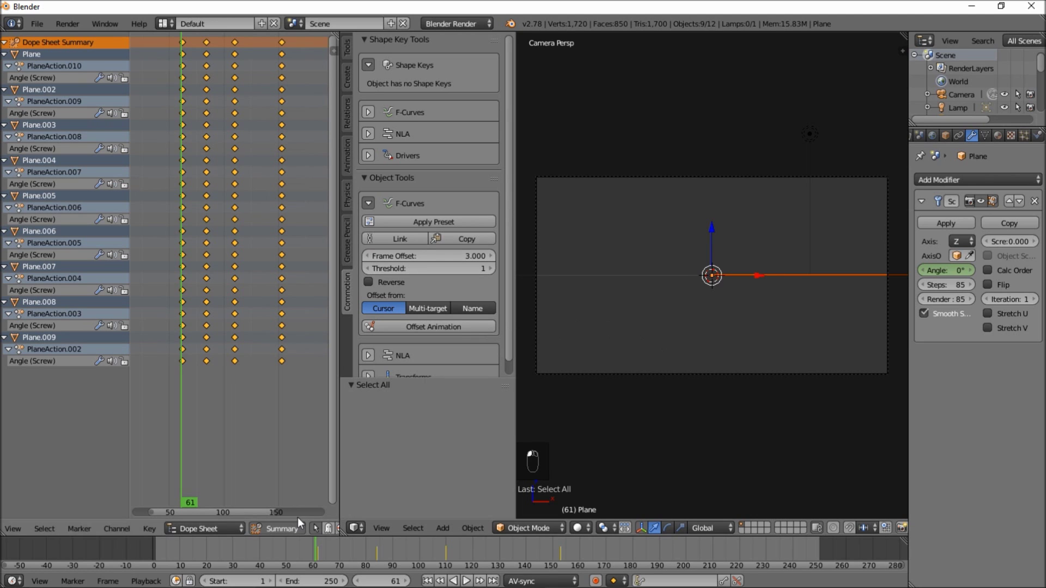
key("alt+a")
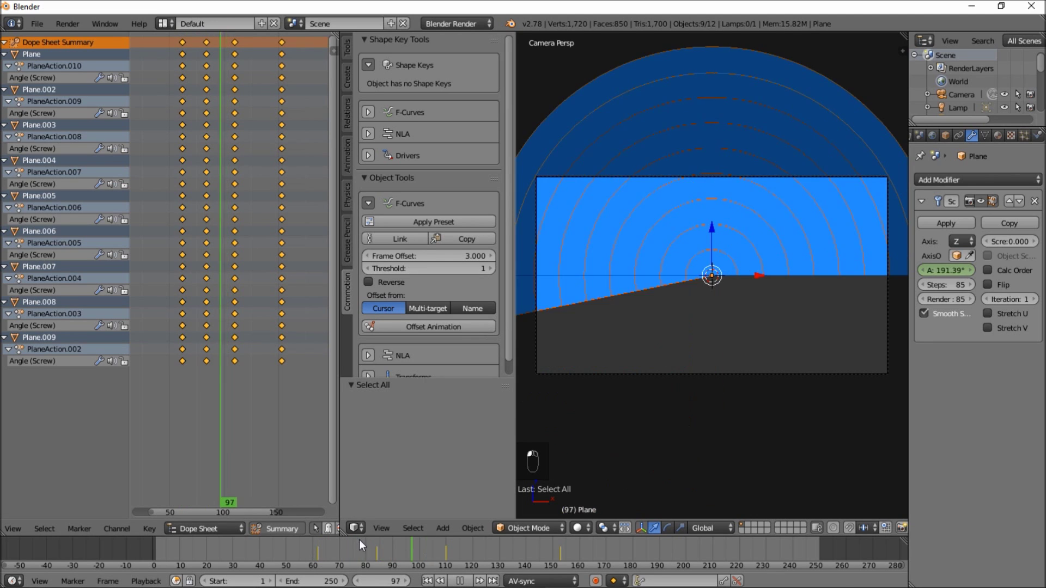
mouse_move(327, 547)
left_mouse_down()
mouse_move(316, 561)
mouse_move(326, 548)
mouse_move(317, 546)
left_mouse_up()
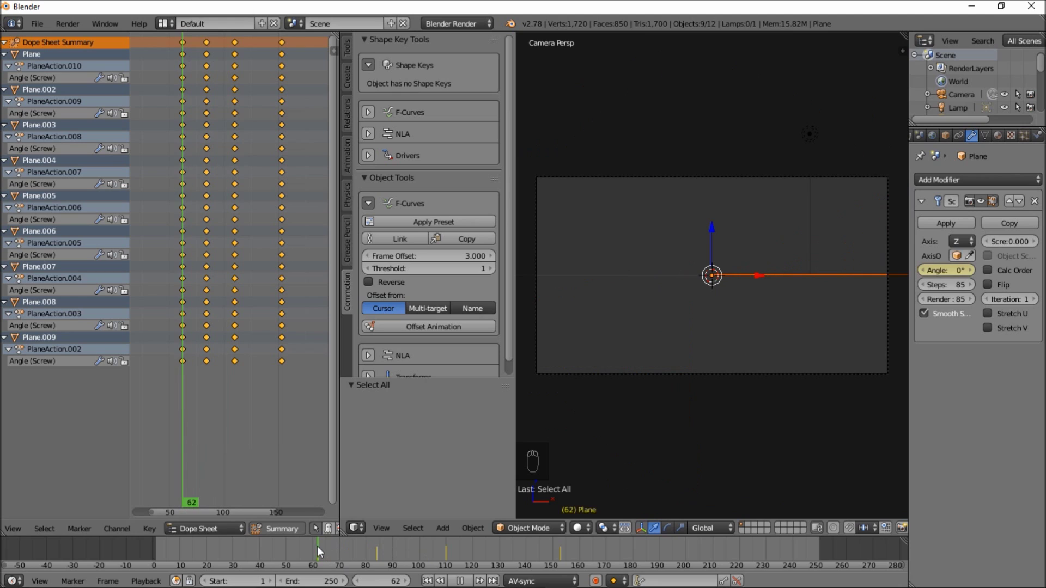
key("alt+a")
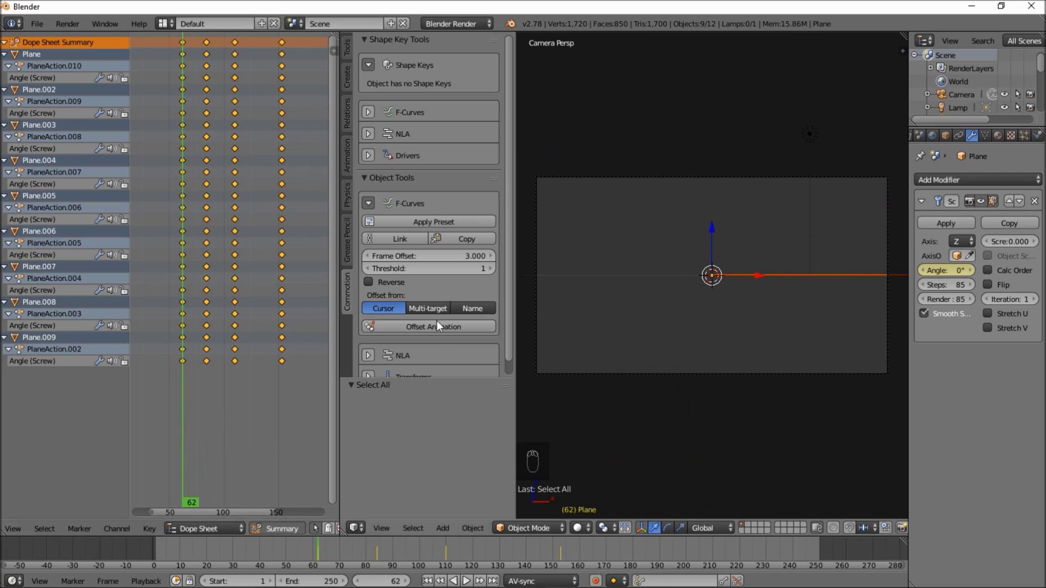
Offset the animation by name to stagger the rings, playing back to frame 123
left_click(473, 308)
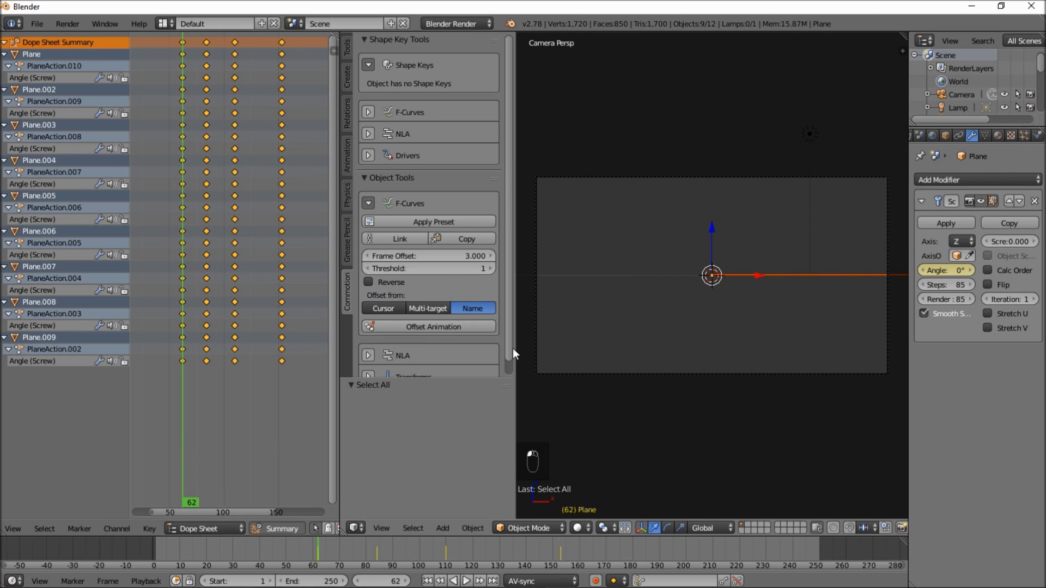
left_click(421, 326)
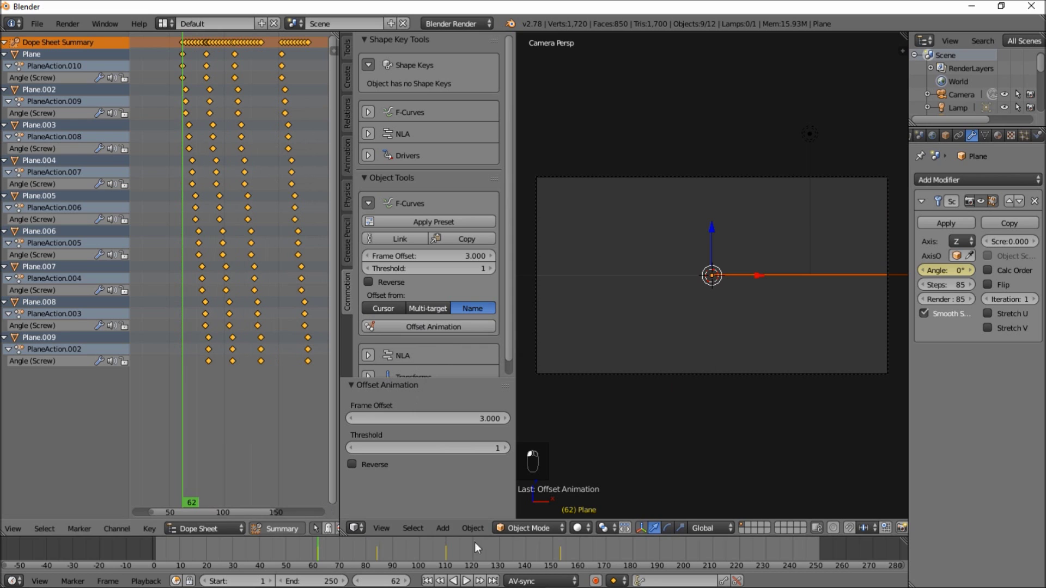
left_click(466, 581)
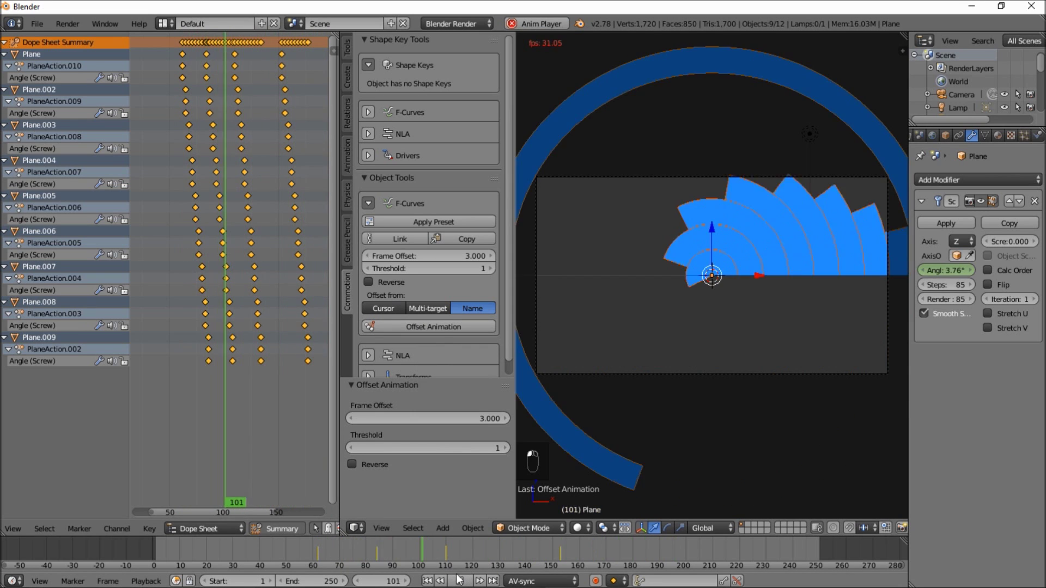
left_click(460, 581)
scroll(609, 463, "down", 2)
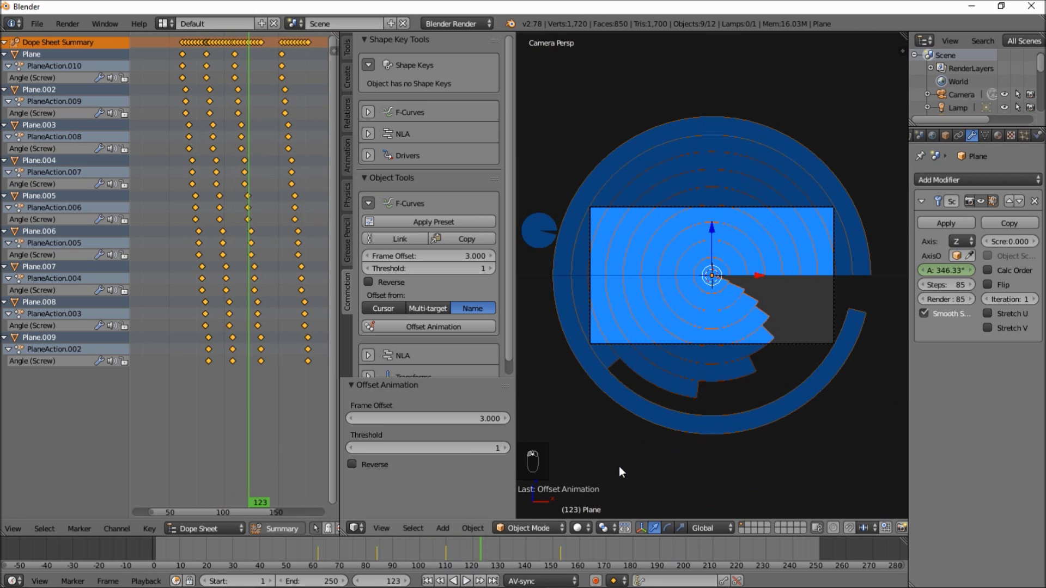
Delete the original Plane ring
right_click(722, 418)
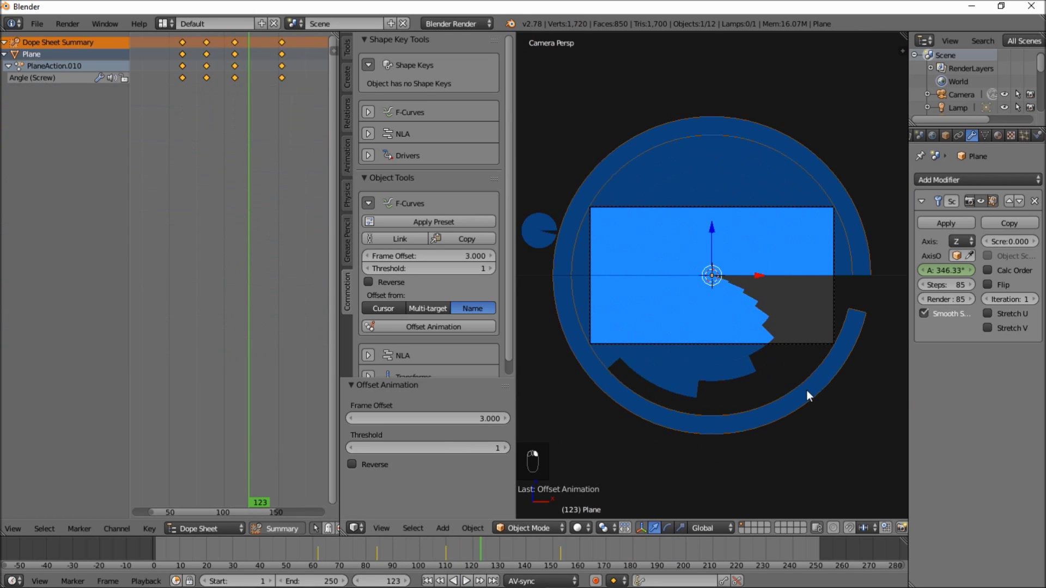
key("x")
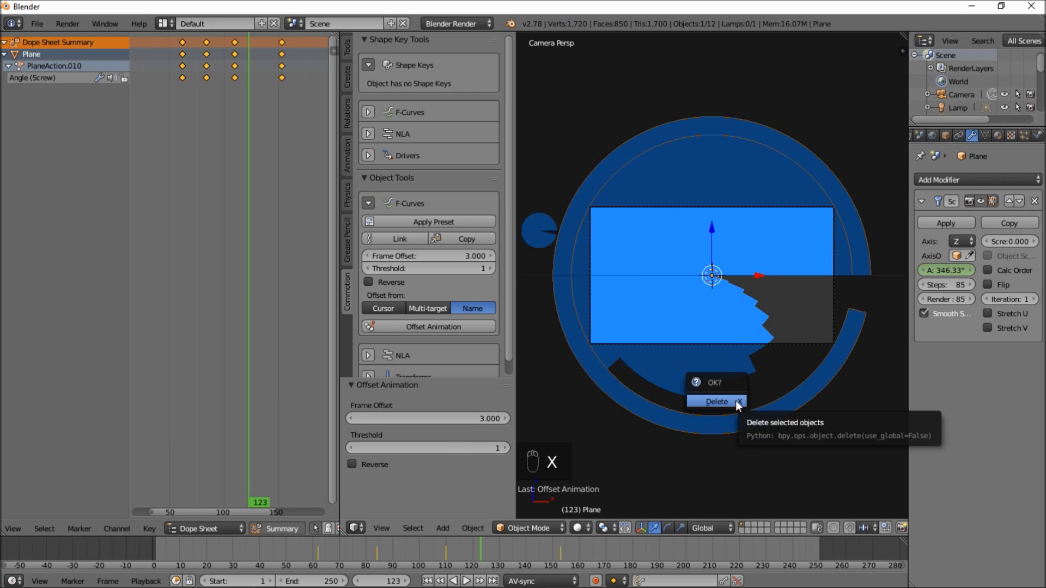
left_click(735, 400)
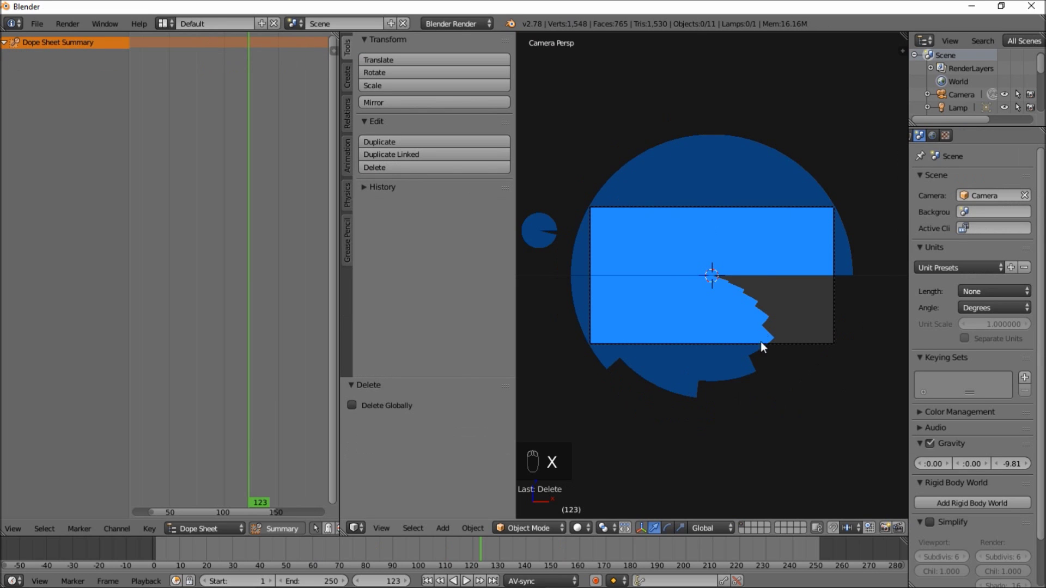
Select all rings sharing the blue material, excluding the small circle
right_click(745, 302)
scroll(747, 291, "up", 3)
scroll(760, 294, "down", 1)
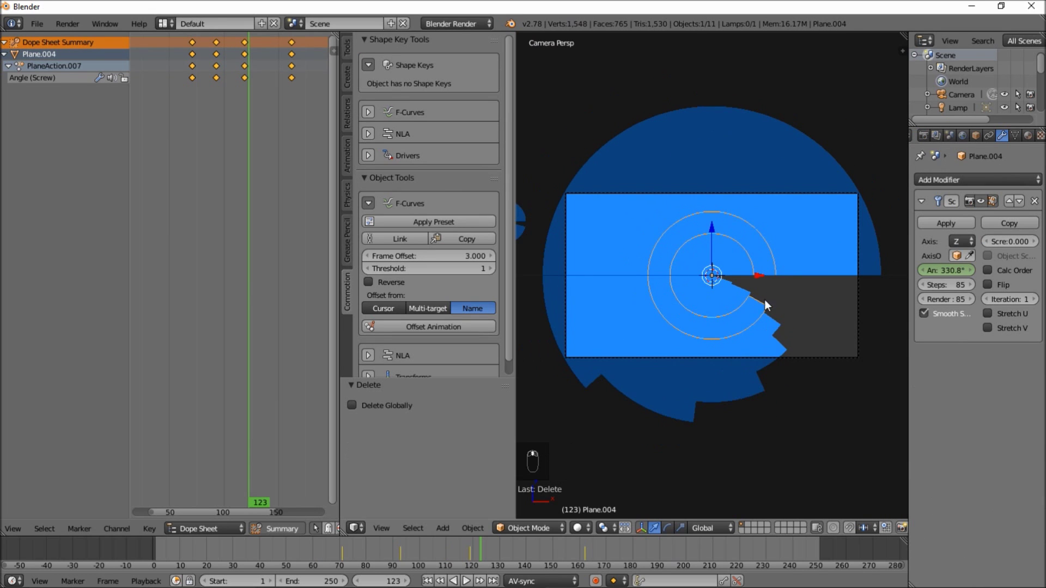
left_click(414, 527)
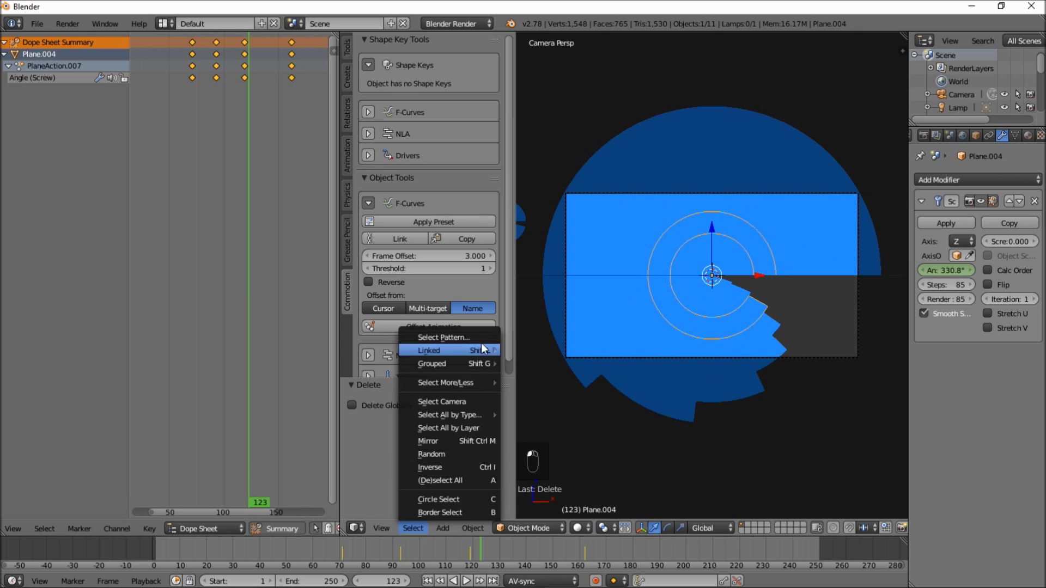
mouse_move(462, 345)
left_click(538, 364)
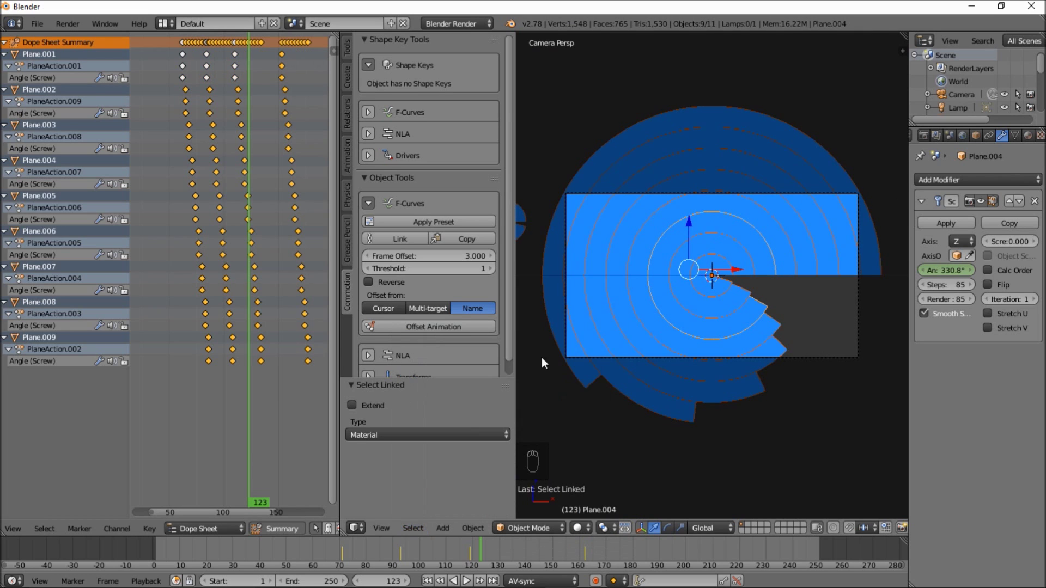
right_click(561, 237, "shift")
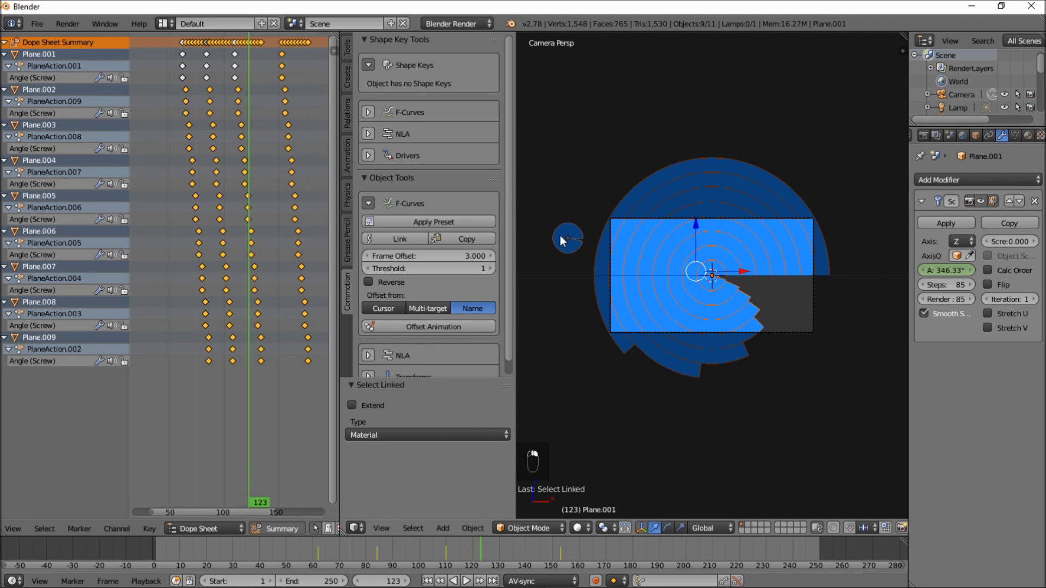
right_click(565, 236, "shift")
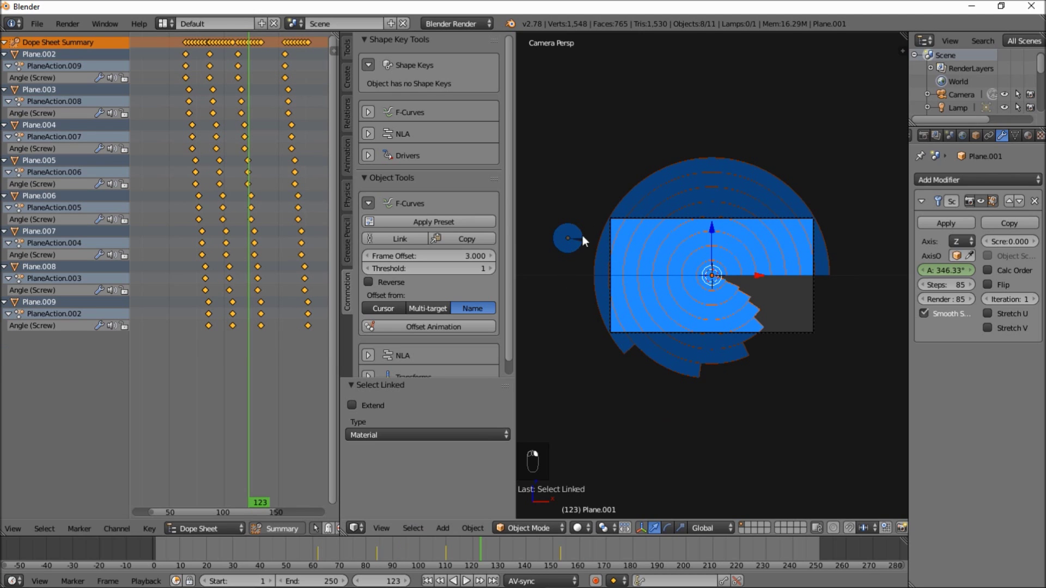
scroll(690, 354, "up", 2)
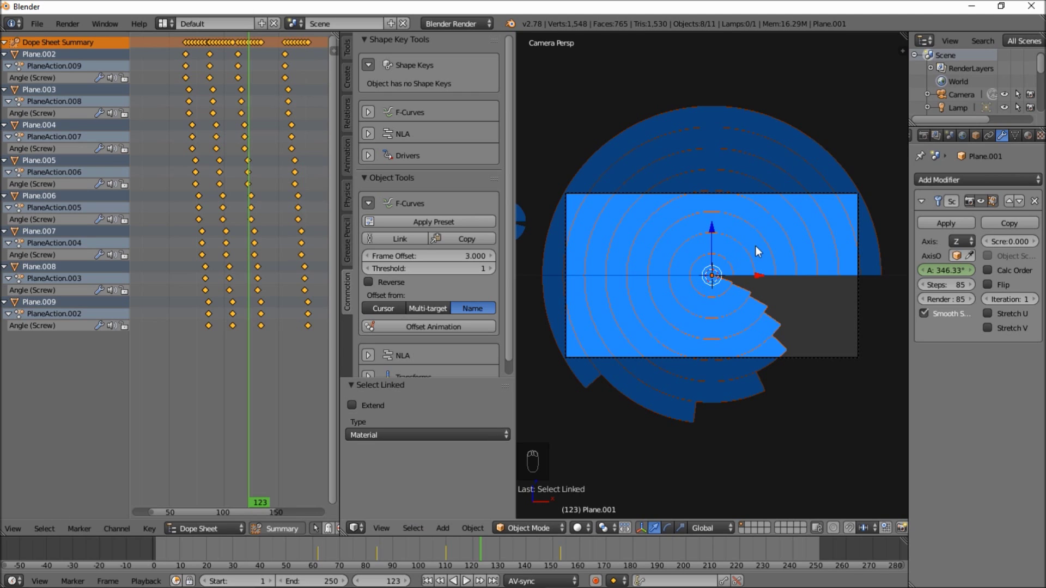
Group the selected ring planes and name the group 'Sweep'
key("ctrl+g")
left_click(391, 412)
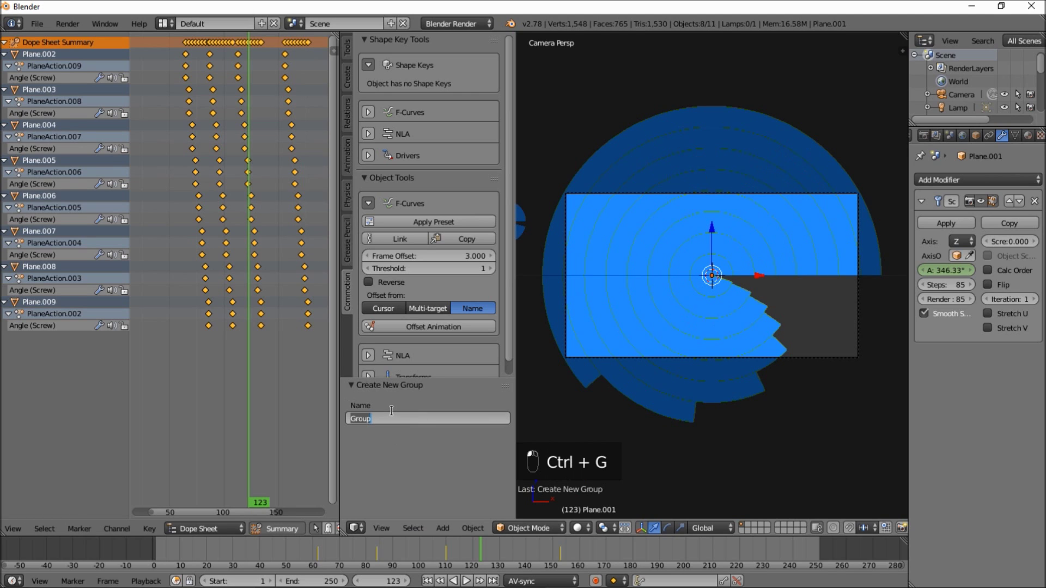
type("Sweep")
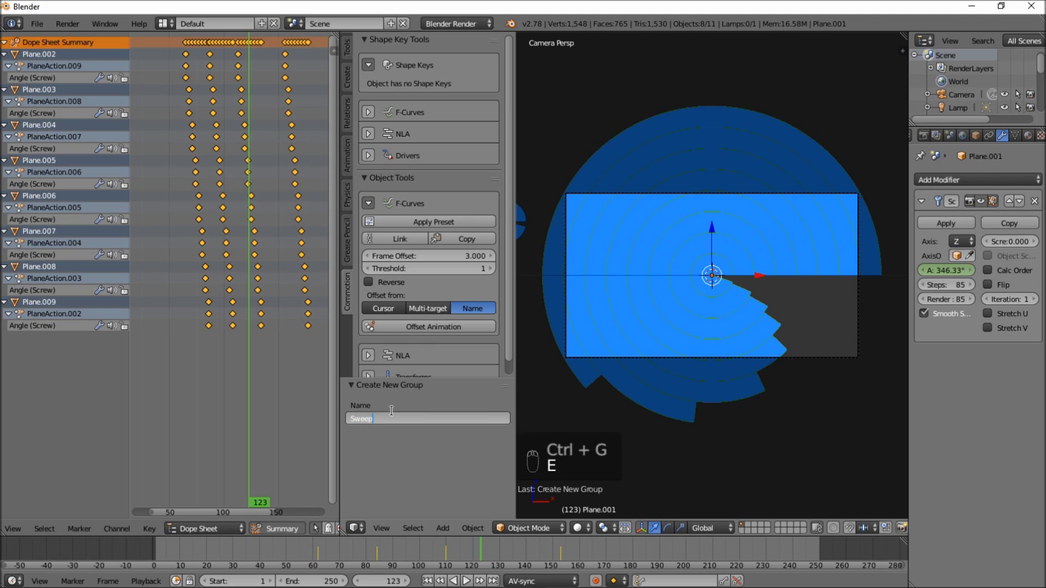
key("Return")
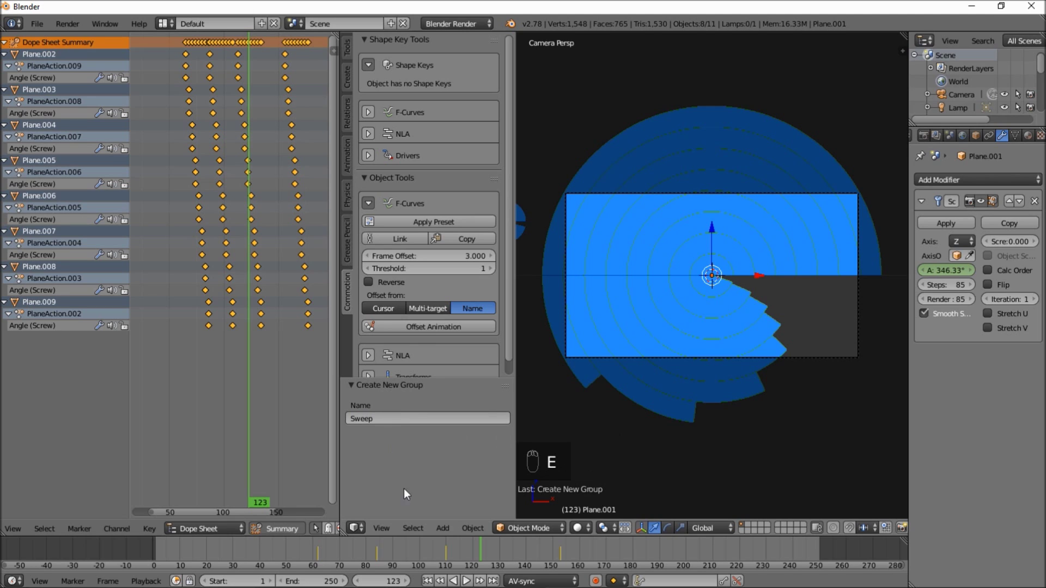
Duplicate the eight ring planes in place, keeping Material.001 on them
left_click(1030, 136)
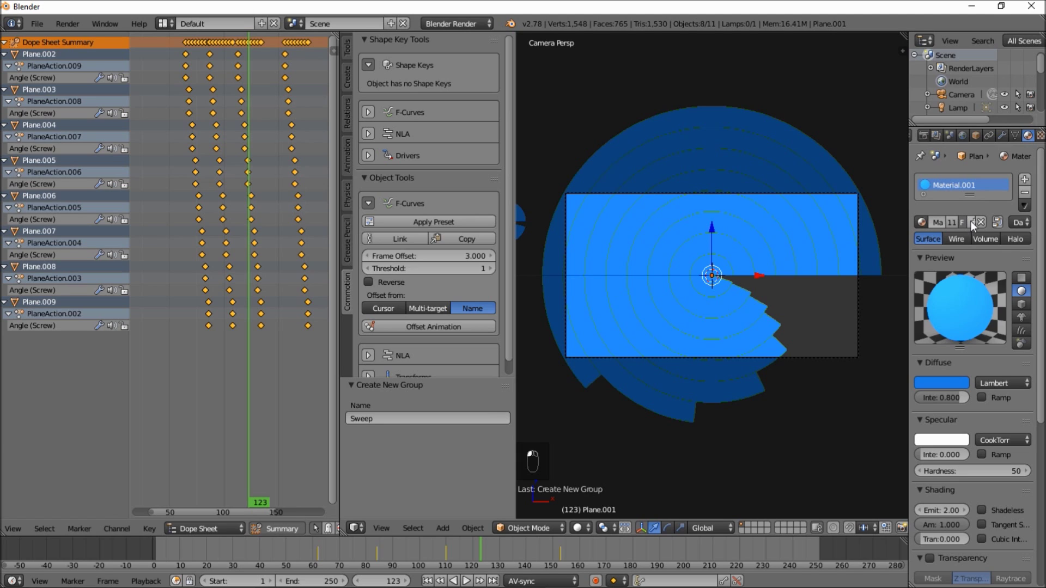
left_click(972, 222)
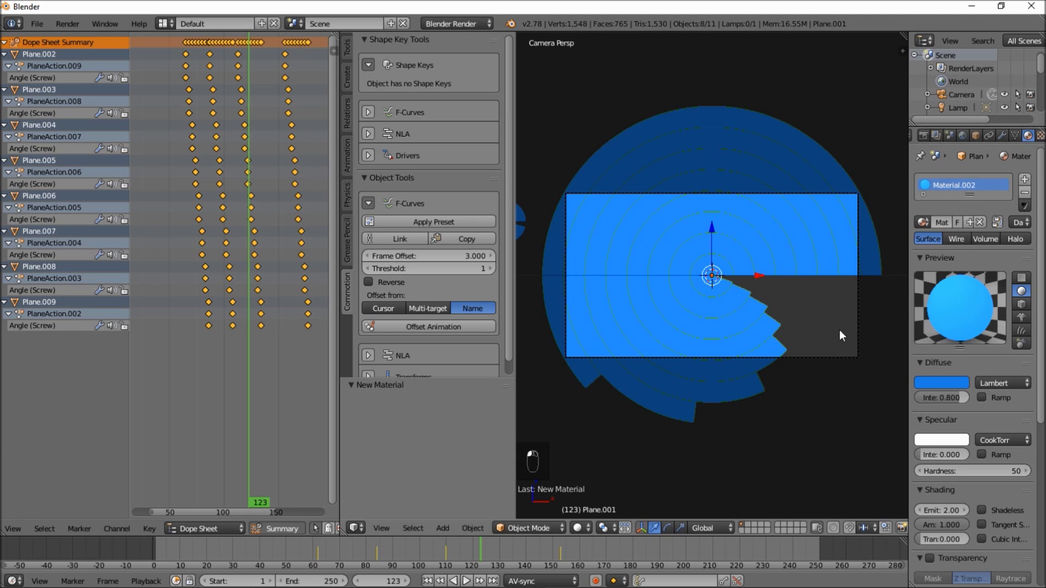
key("shift+d")
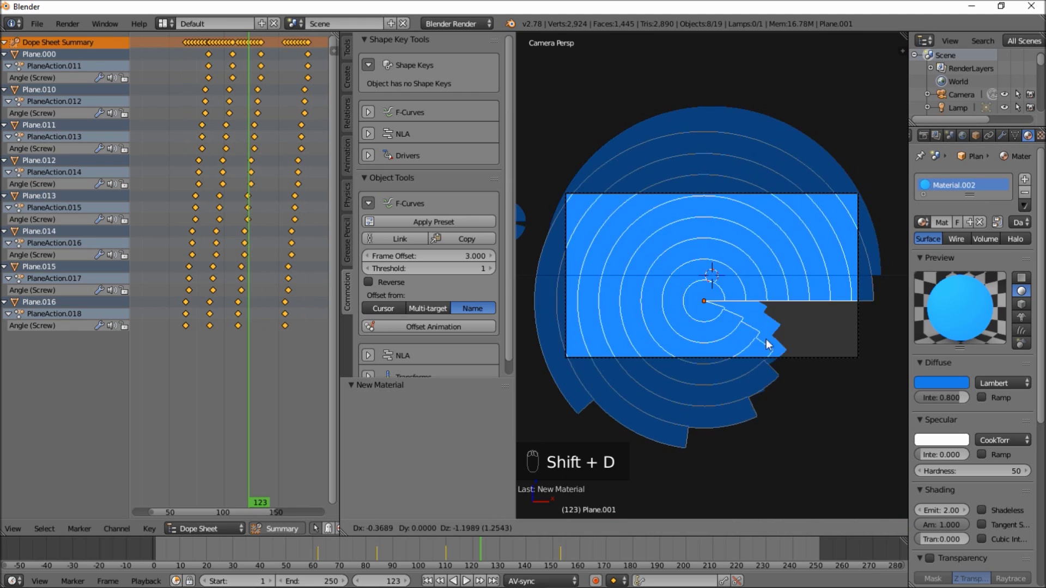
right_click(872, 272)
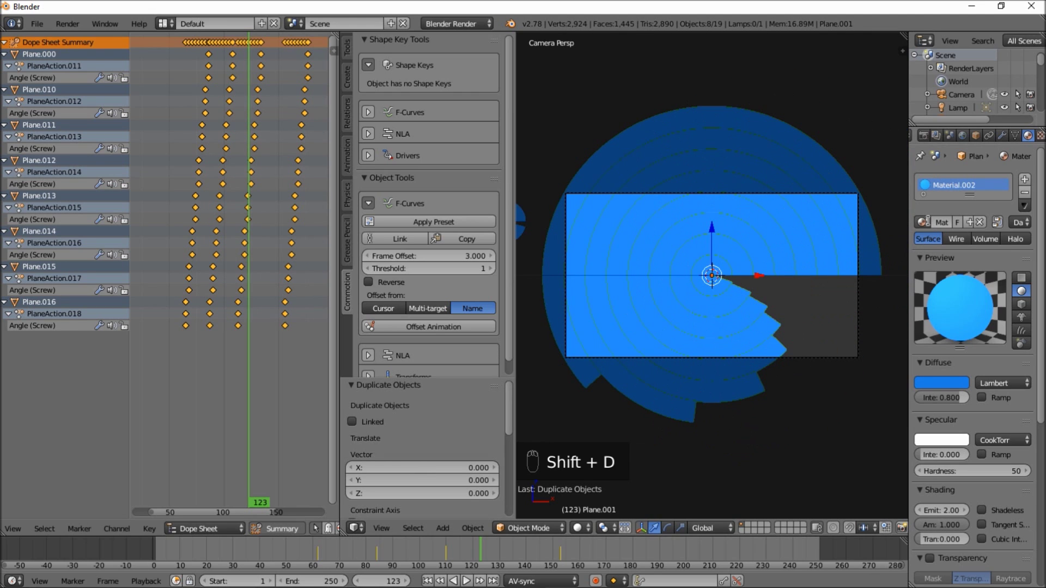
left_click(929, 221)
left_click(842, 254)
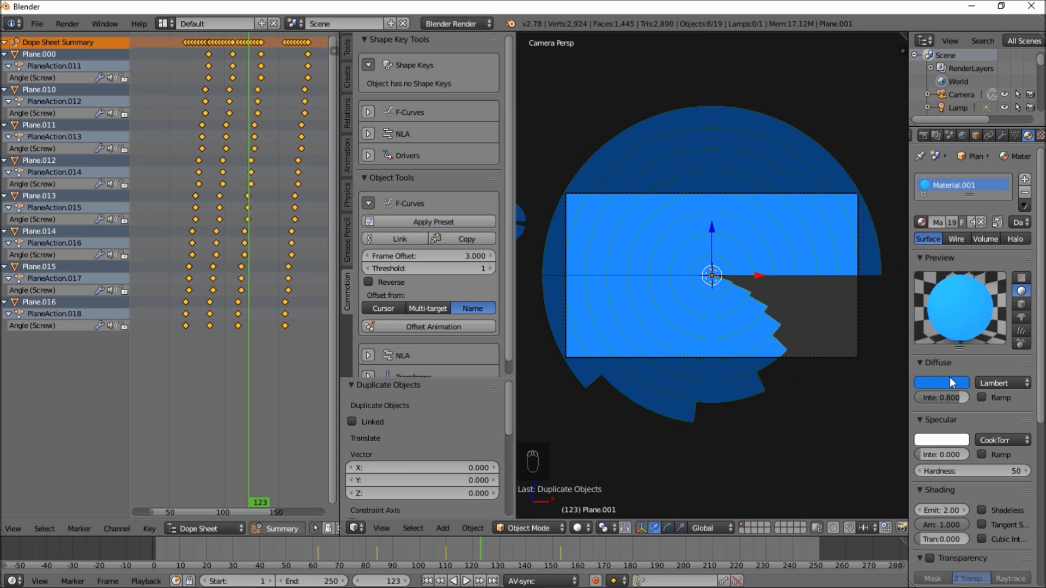
Make a separate material copy and darken its diffuse colour to navy blue
left_click(973, 222)
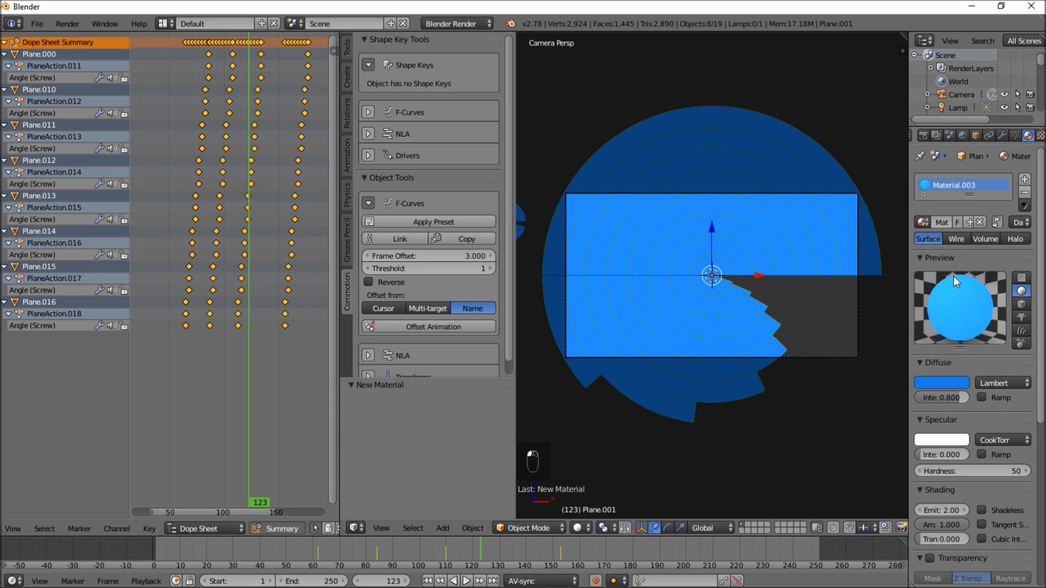
left_click(944, 383)
mouse_move(960, 267)
left_mouse_down()
mouse_move(959, 294)
mouse_move(959, 269)
left_mouse_up()
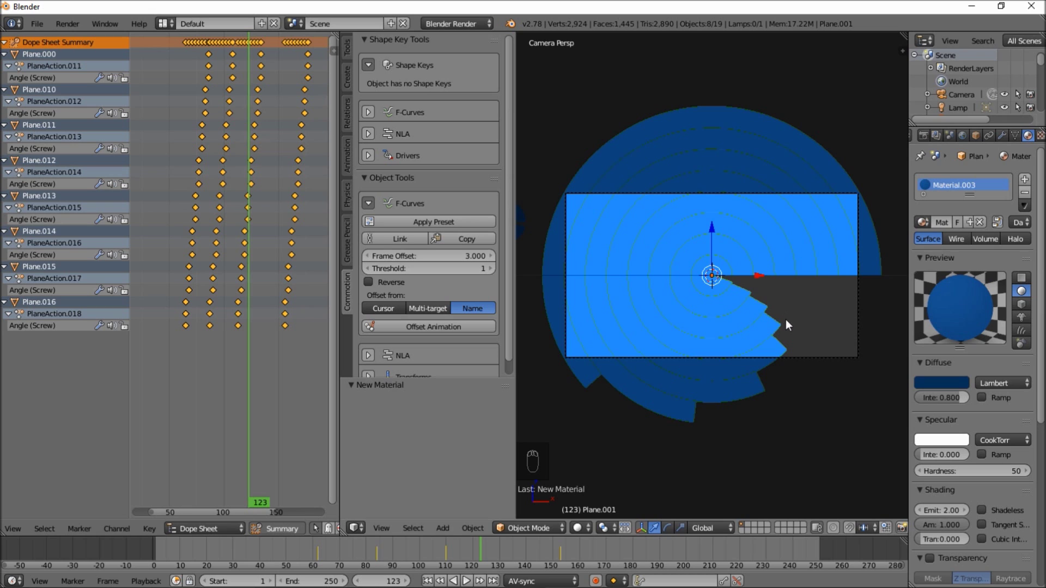
Nudge the duplicates slightly along Y and link the dark material across all of them
key("g")
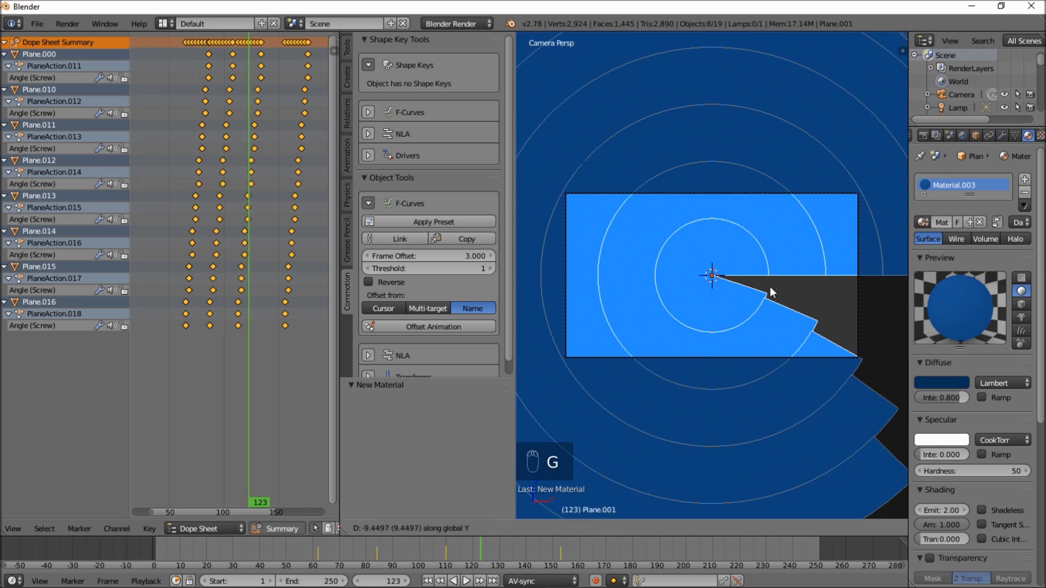
key("g")
left_click(770, 334)
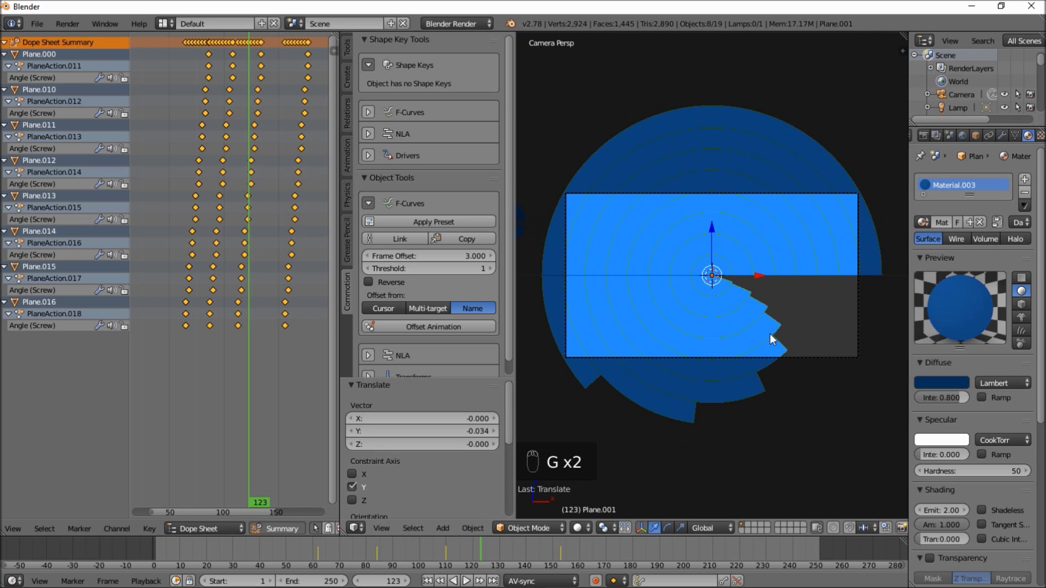
key("ctrl+l")
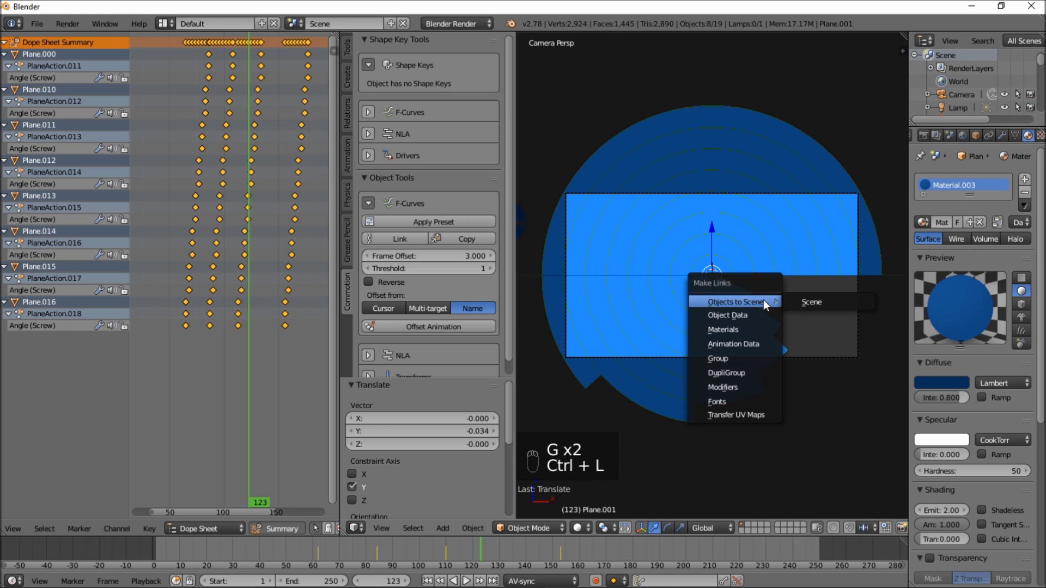
left_click(744, 326)
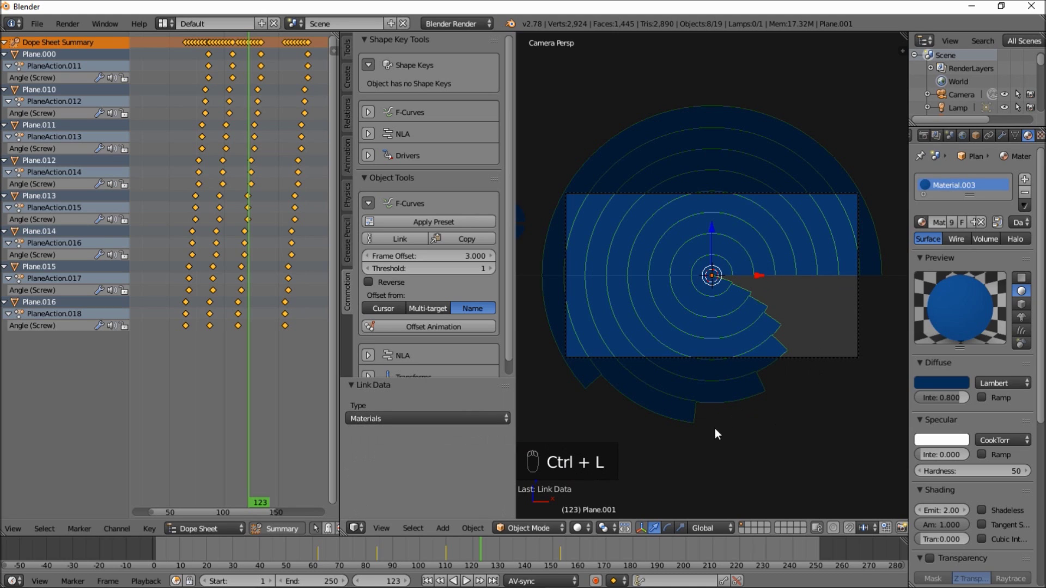
key("g")
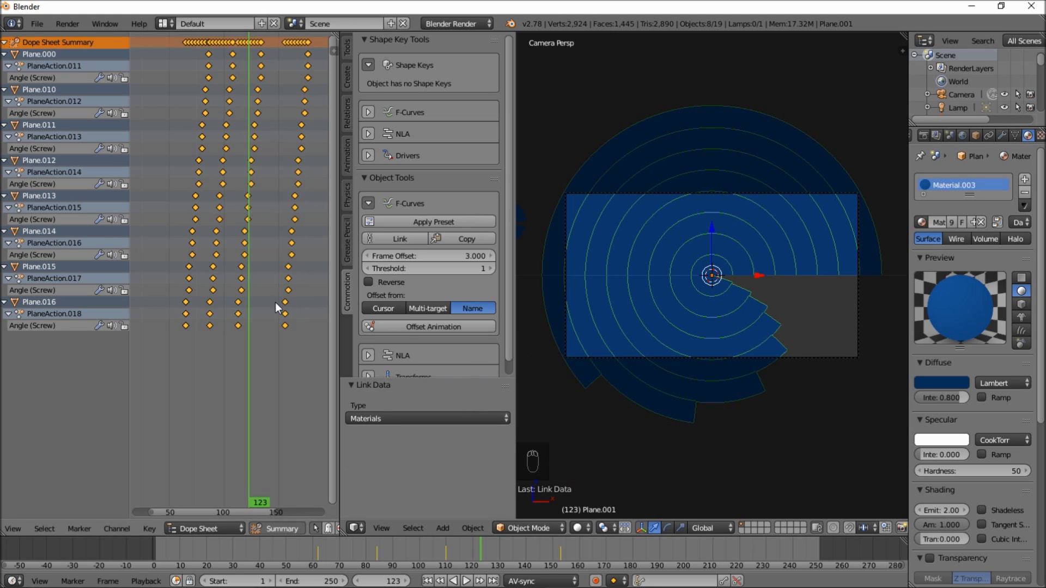
Delay the duplicates' keyframes about 5 frames and play from the first frame
mouse_move(281, 306)
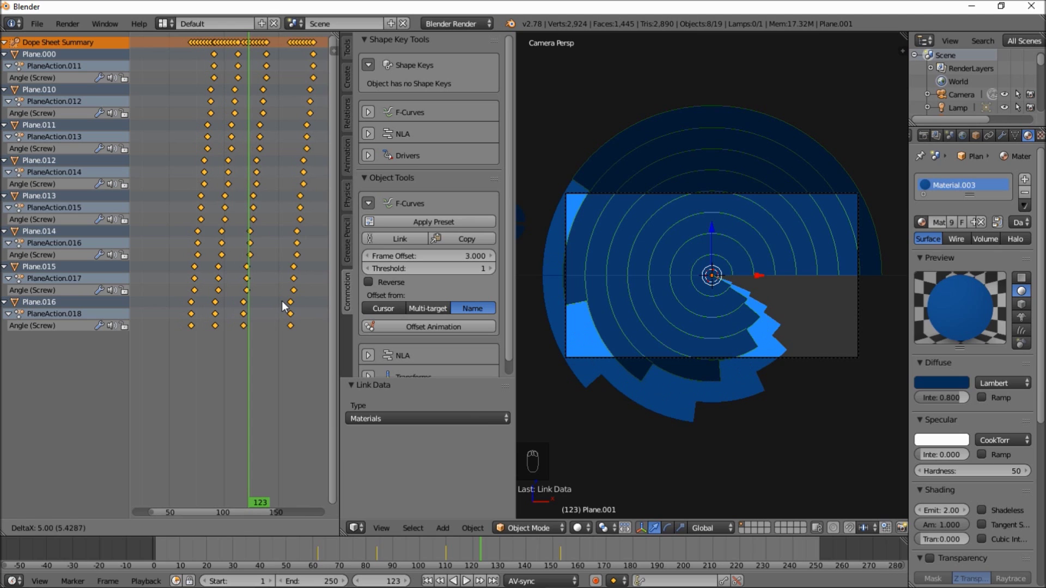
left_click(282, 303)
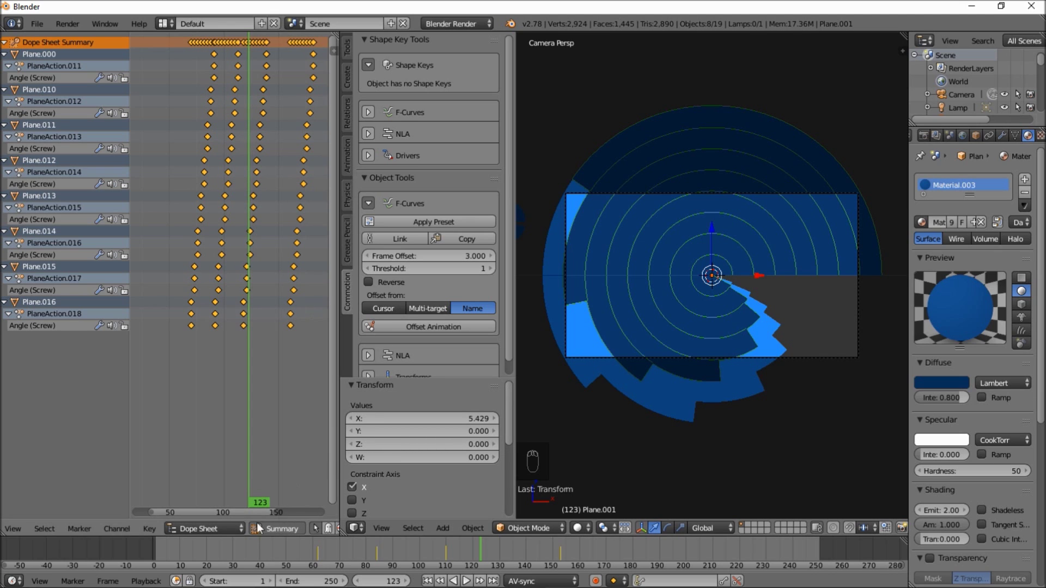
key("shift+Left")
key("alt+a")
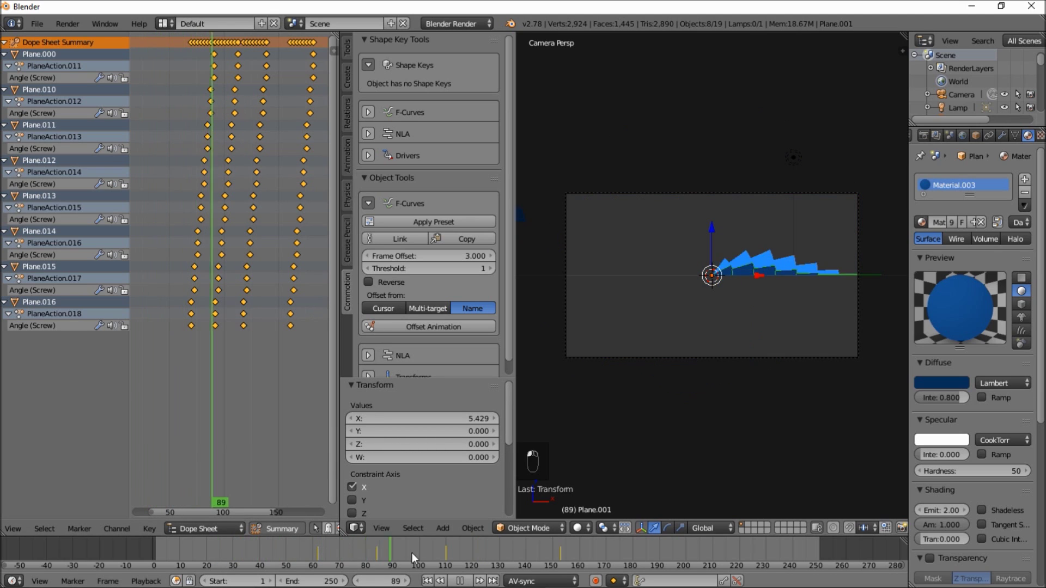
Scrub and replay to compare both sweeps, ending around frame 94
left_click_drag(536, 568, 328, 547)
key("alt+a")
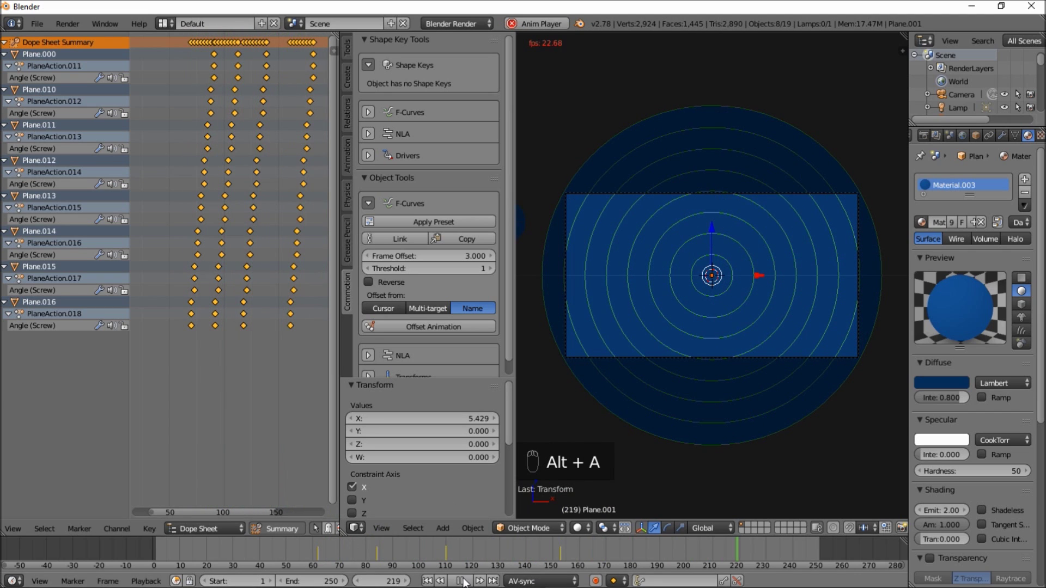
left_click_drag(457, 541, 407, 554)
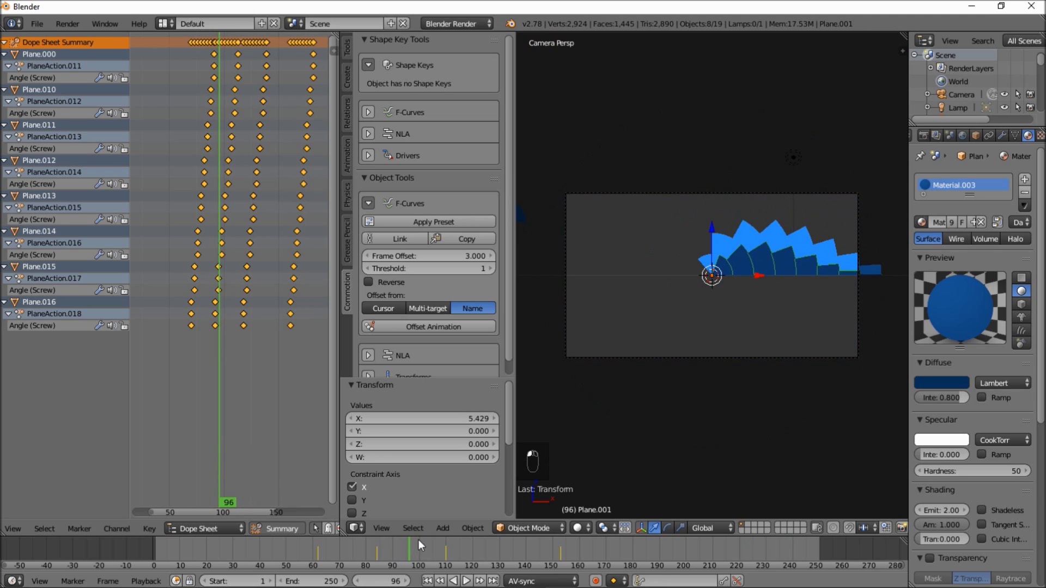